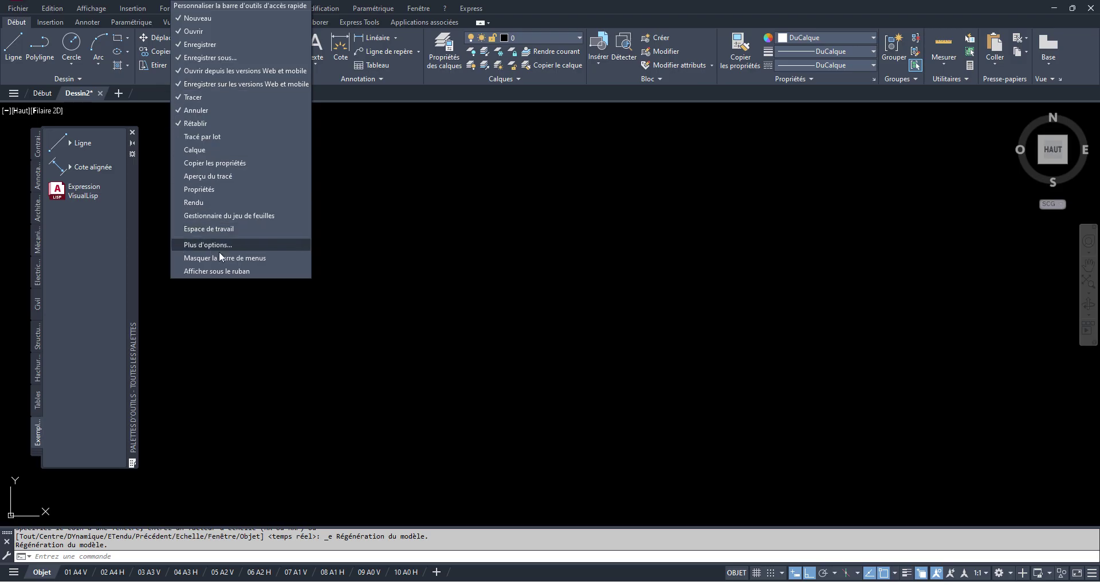
Hide the menu bar and display it again.
left_click(224, 258)
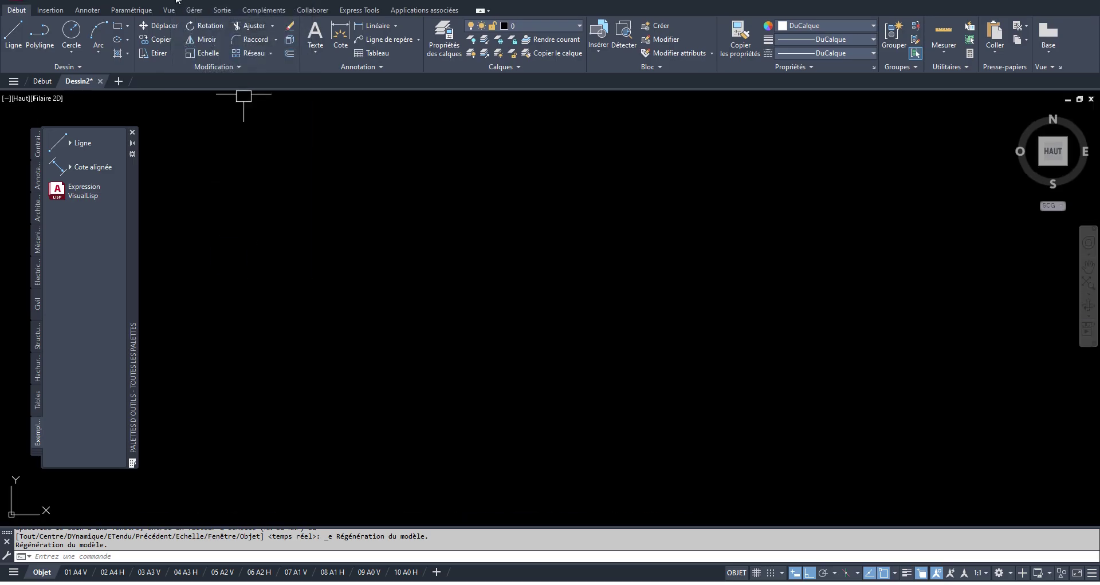
left_click(177, 1)
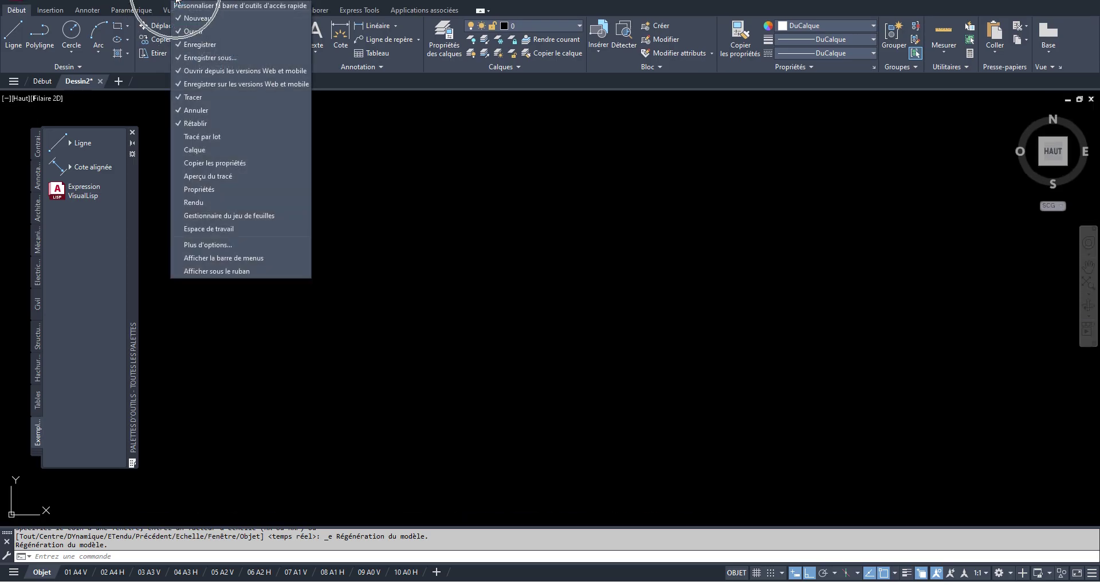
left_click(215, 258)
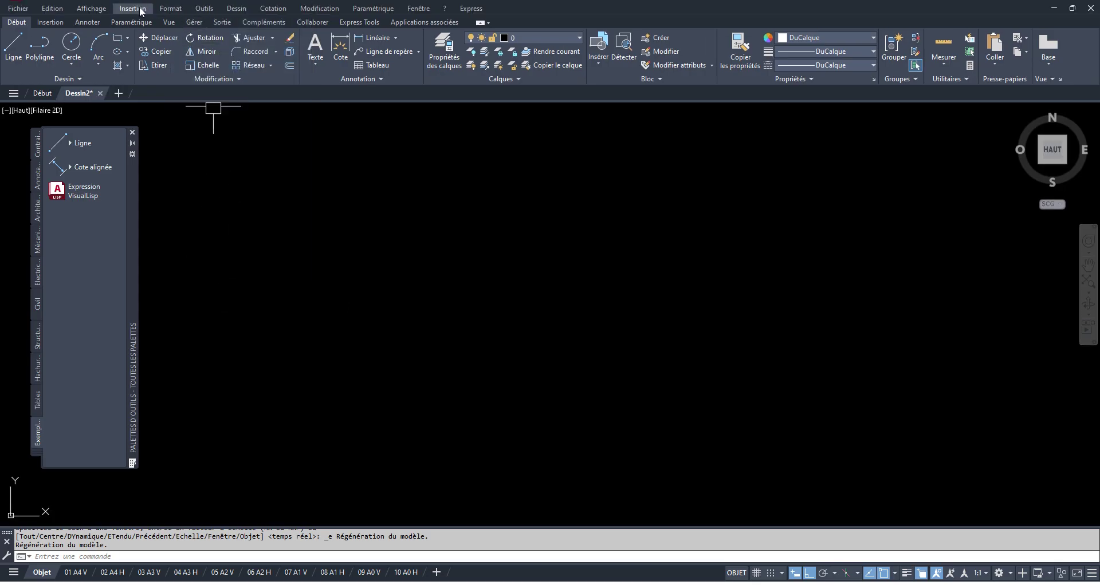
left_click(141, 10)
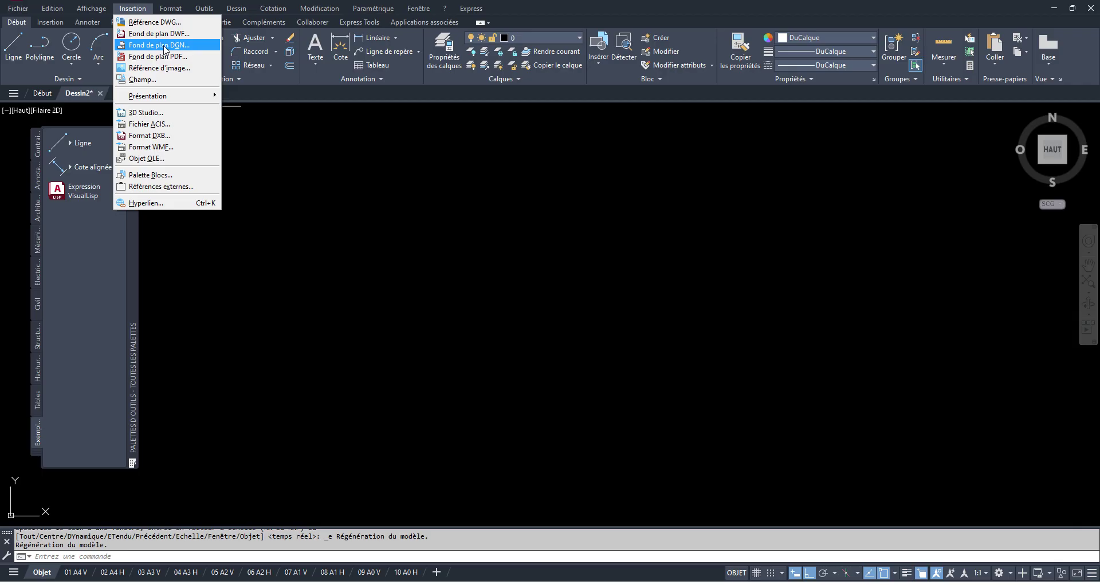
left_click(164, 47)
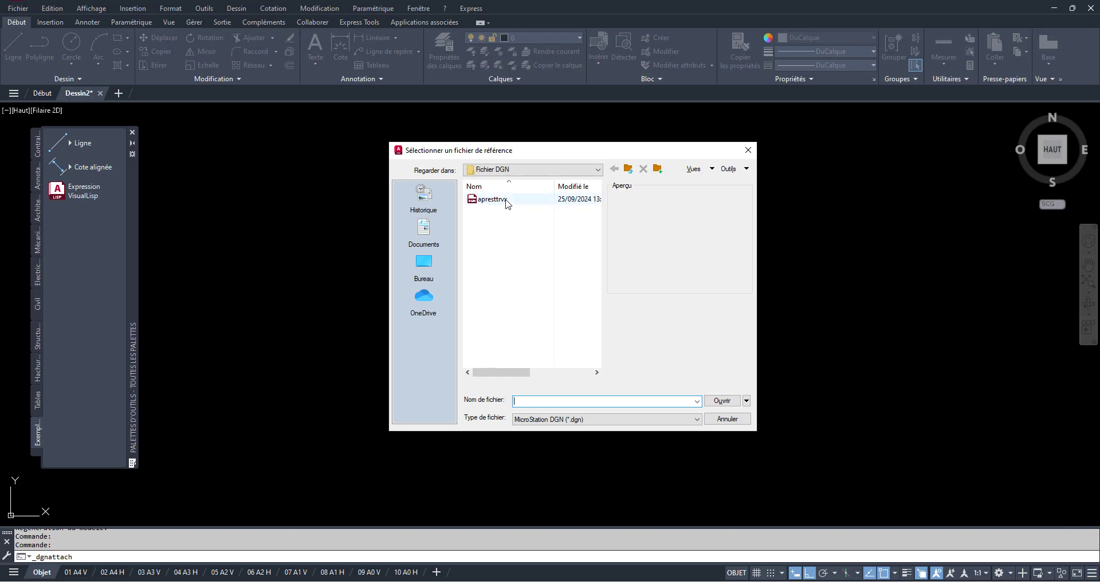
left_click(727, 420)
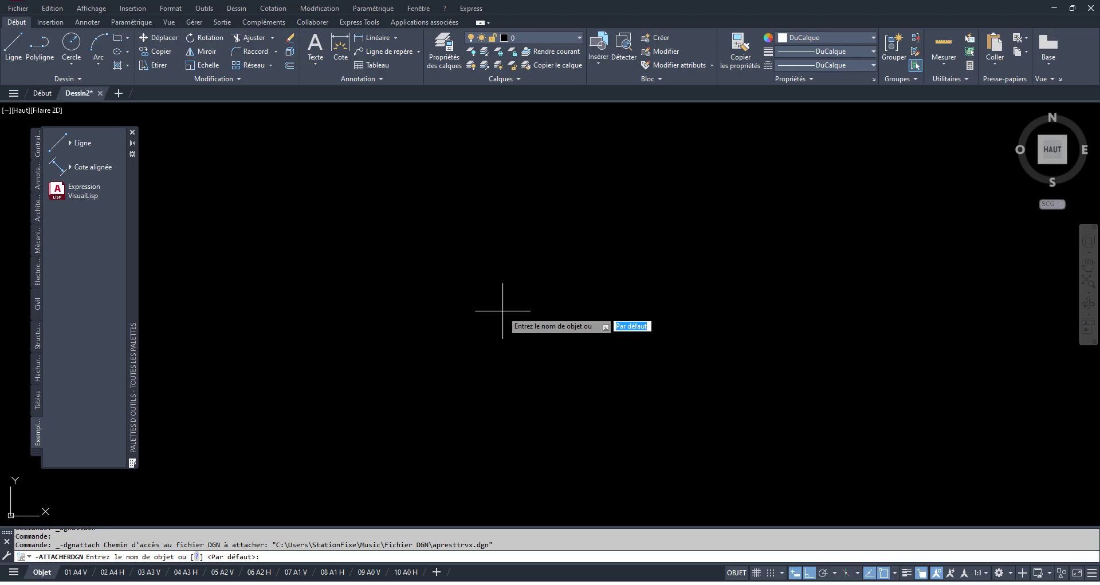
Attach apresttrvx.dgn with the default model name, main units (Unités principales), insertion point 0,0, and the default scale and rotation.
key("Return")
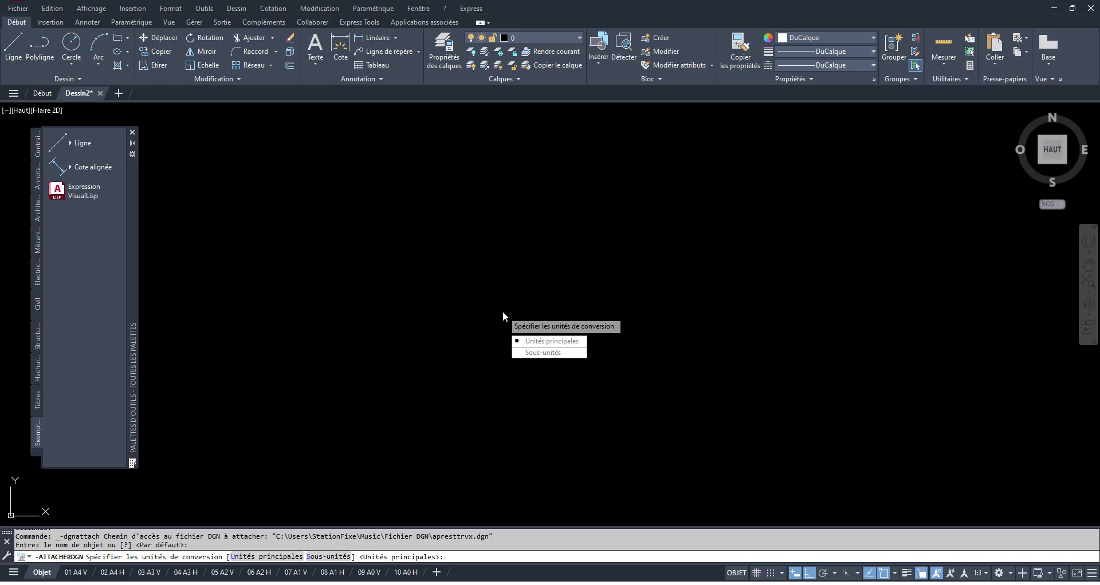
key("Return")
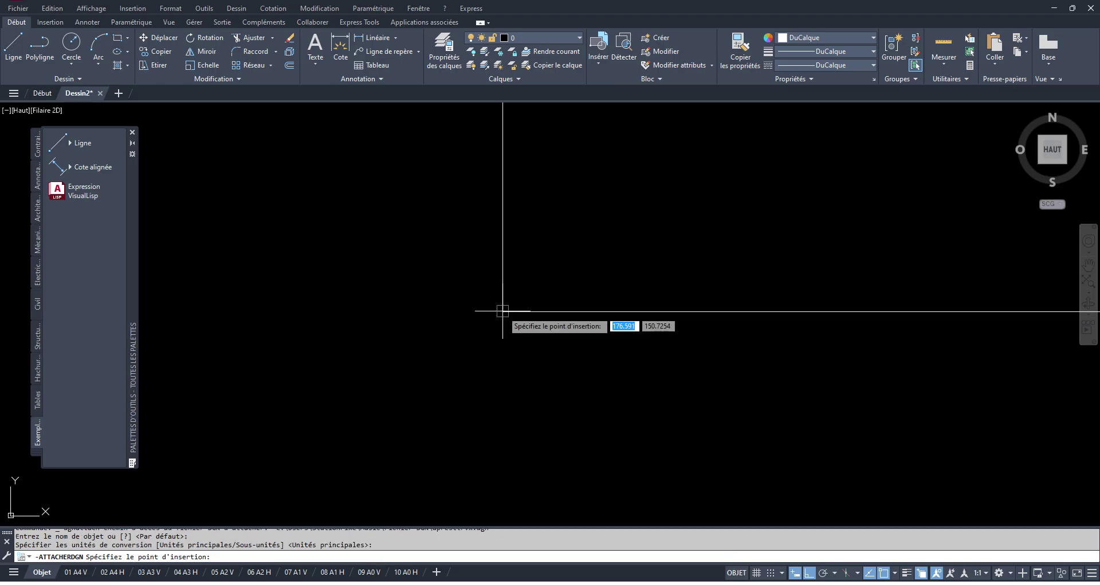
type("0")
key("Tab")
type("0")
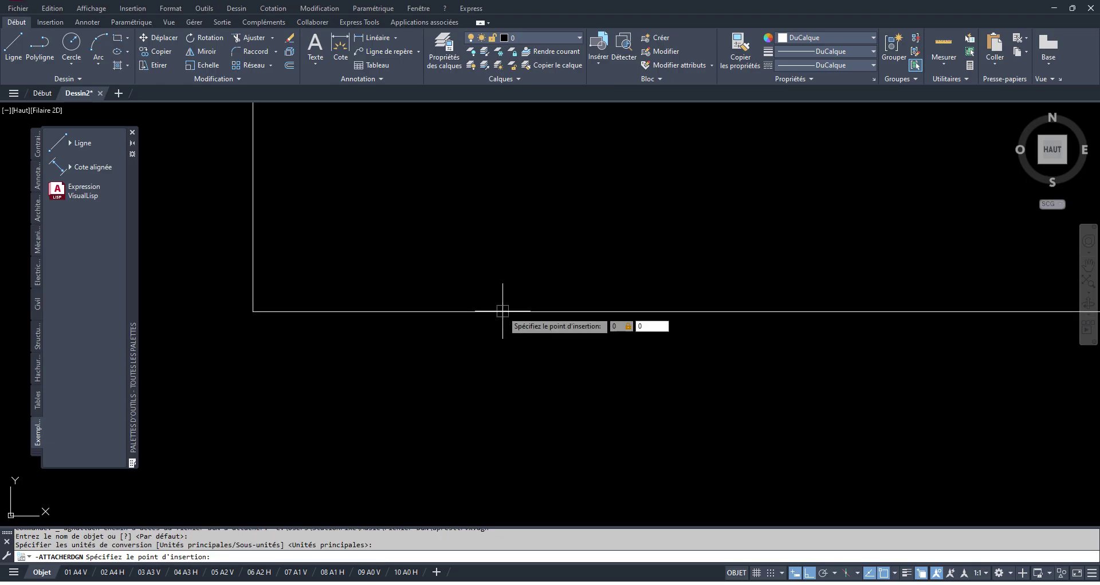
key("Return")
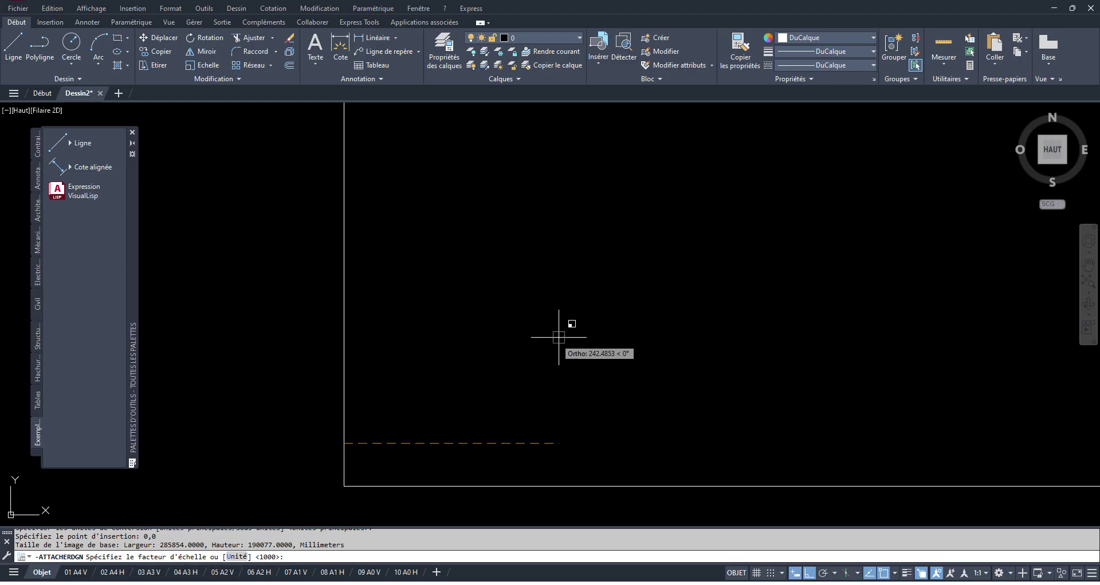
left_click(559, 337)
left_click(558, 338)
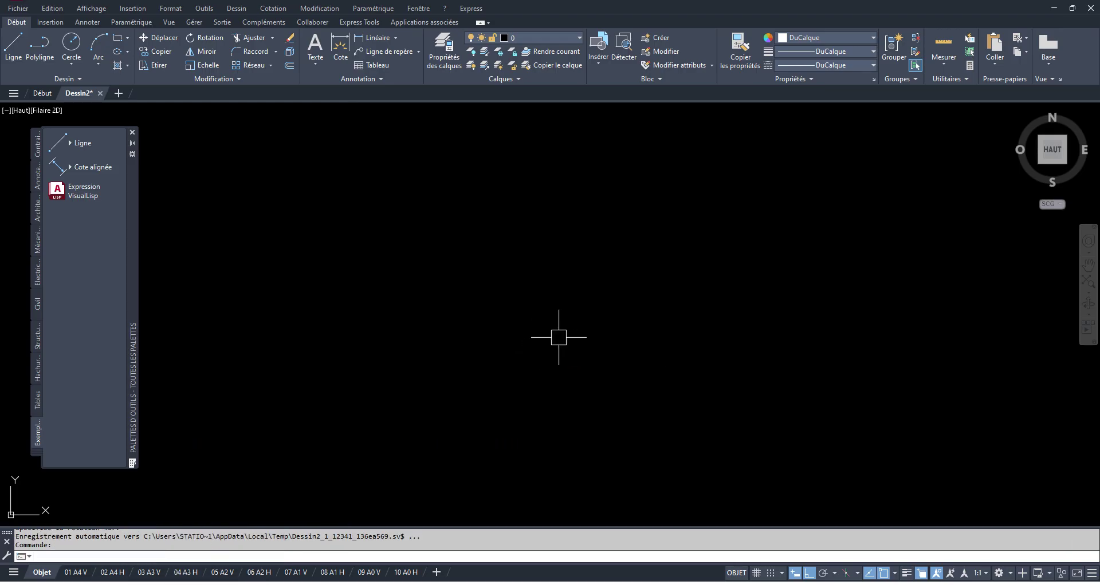
Zoom to the drawing extents (ETendu) and select the whole attached DGN underlay.
type("z")
key("Return")
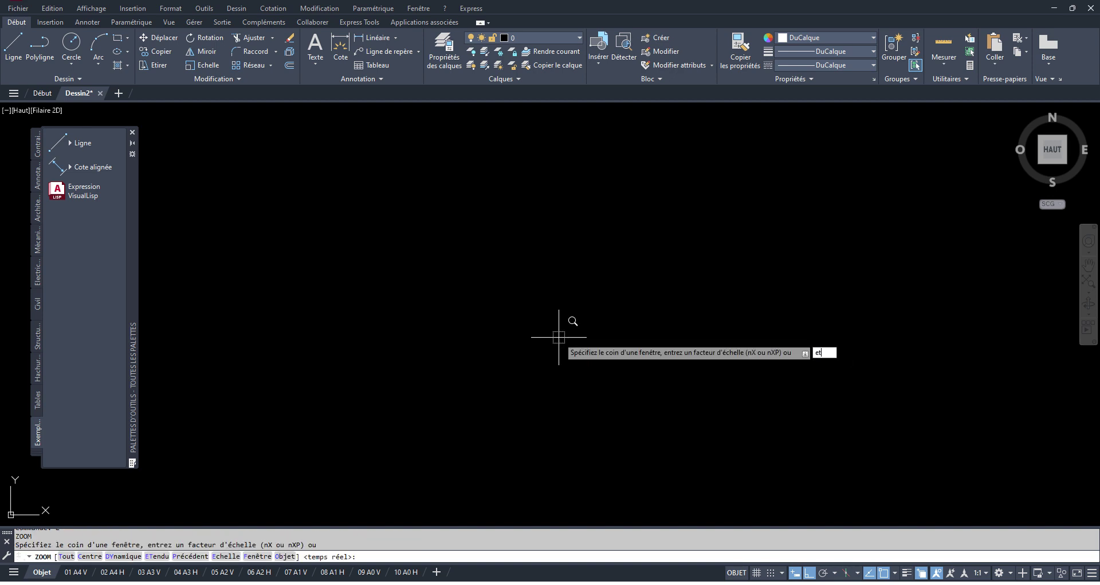
key("Return")
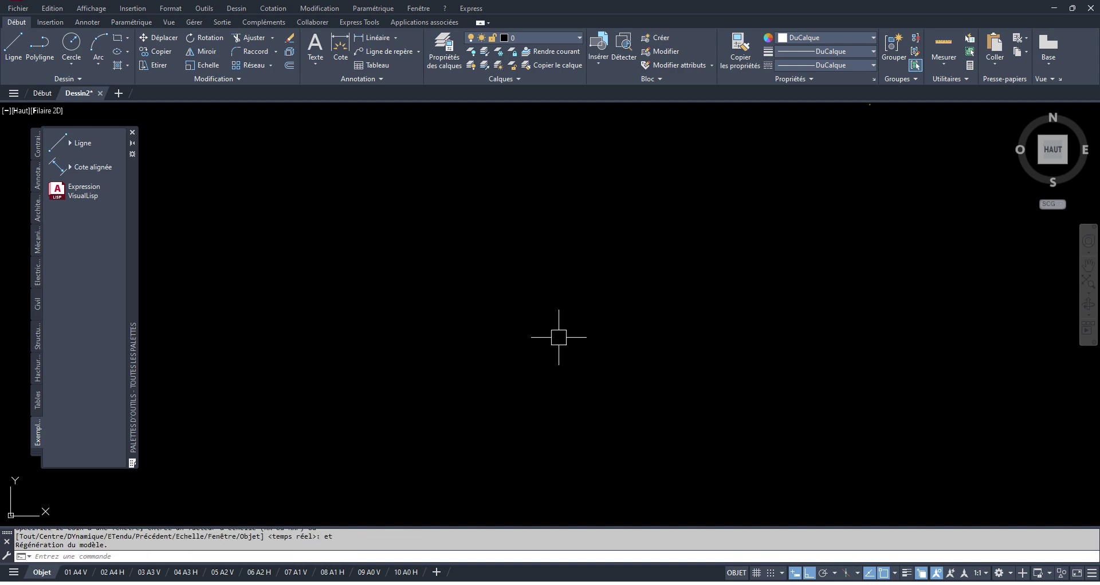
key("ctrl+a")
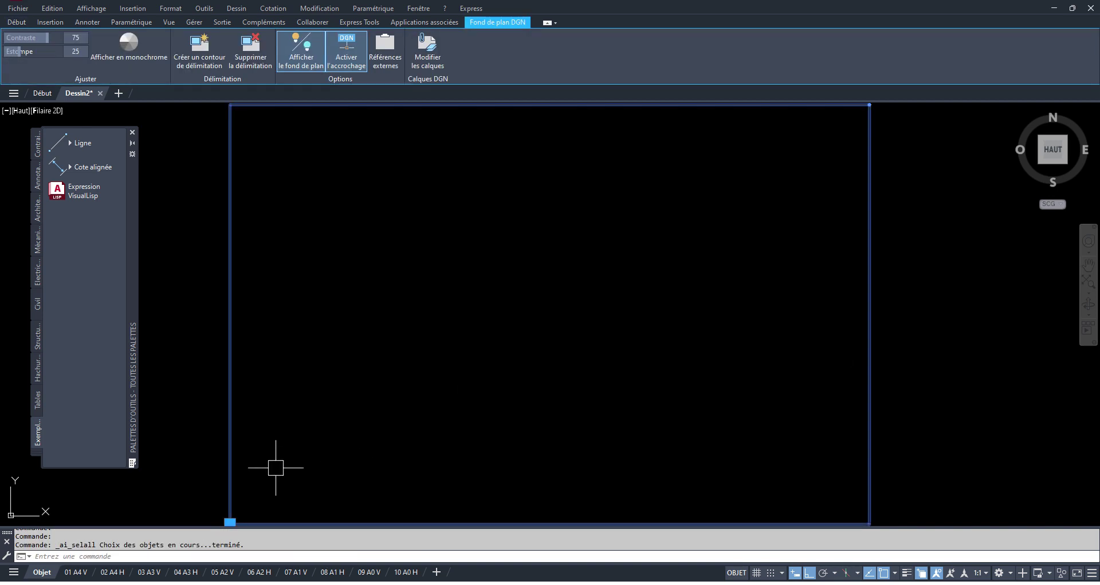
Examine the street plan in the upper-right corner of the attached DGN underlay.
middle_click_drag(276, 468, 306, 408)
middle_click_drag(447, 376, 321, 472)
scroll(789, 139, "up", 3)
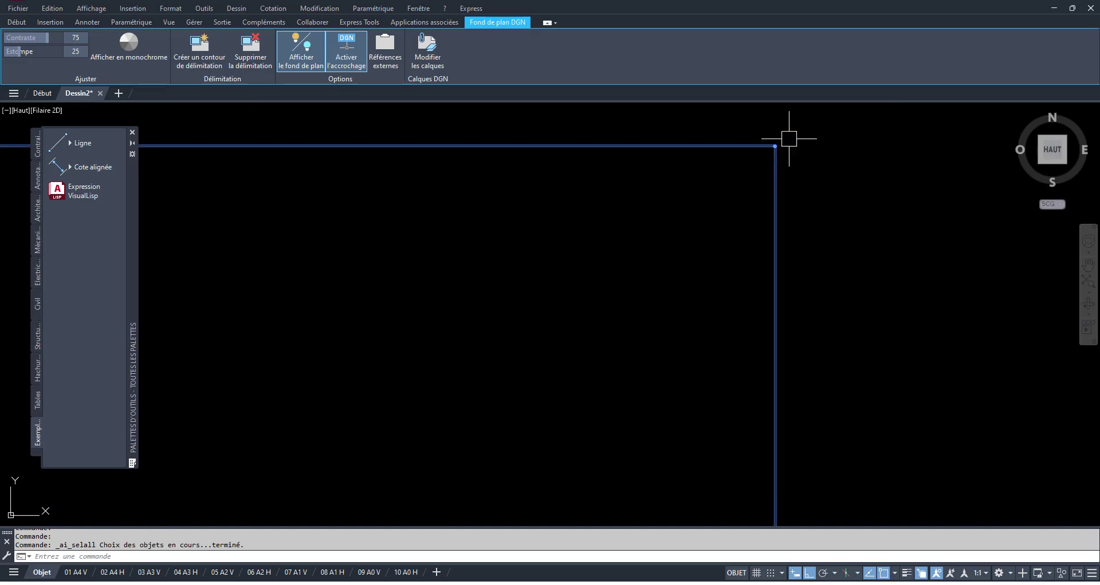
scroll(727, 167, "up", 4)
mouse_move(789, 138)
middle_mouse_down()
mouse_move(730, 169)
mouse_move(567, 162)
mouse_move(625, 185)
middle_mouse_up()
scroll(660, 174, "up", 4)
scroll(687, 162, "up", 4)
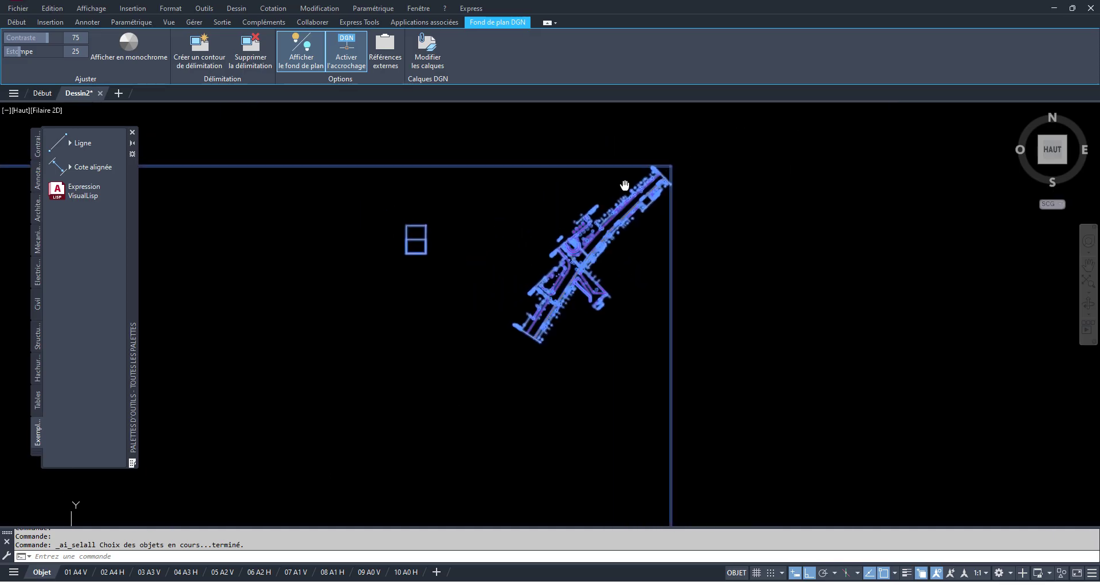
scroll(625, 185, "up", 3)
middle_click_drag(719, 254, 769, 265)
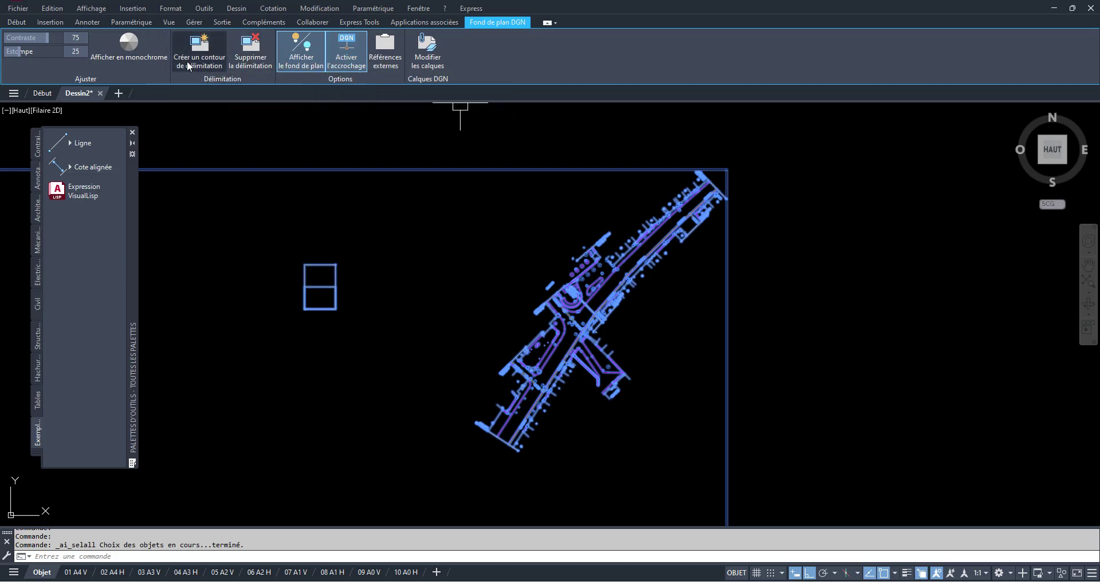
Place an aligned dimension across the street's upper-right end, from the magenta line's endpoint to the orange line's endpoint.
middle_click_drag(691, 245, 697, 223)
scroll(712, 155, "up", 6)
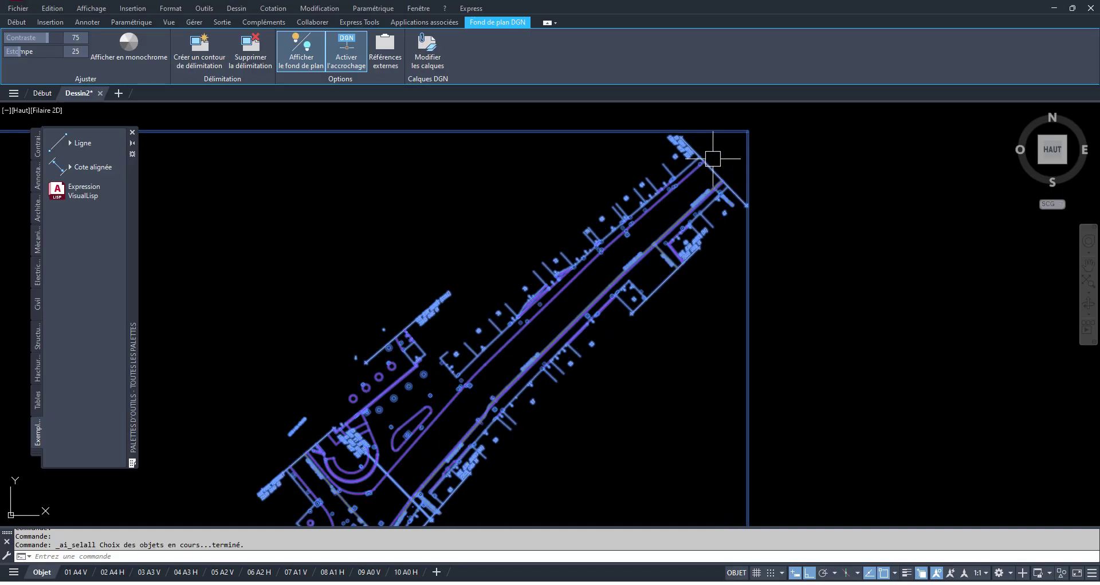
left_click(60, 168)
scroll(676, 168, "up", 5)
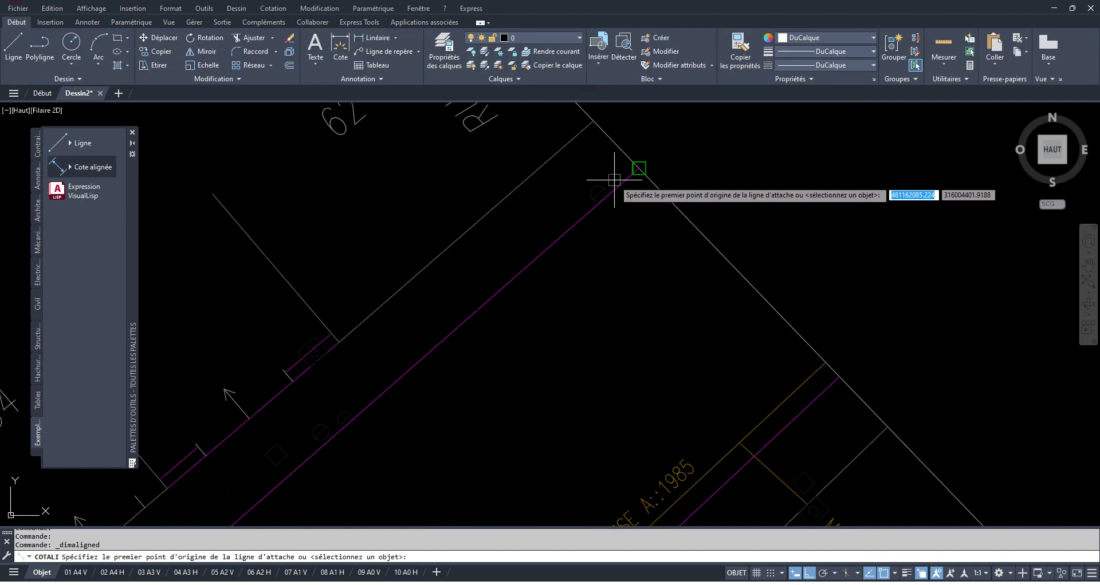
left_click(639, 170)
scroll(824, 361, "up", 6)
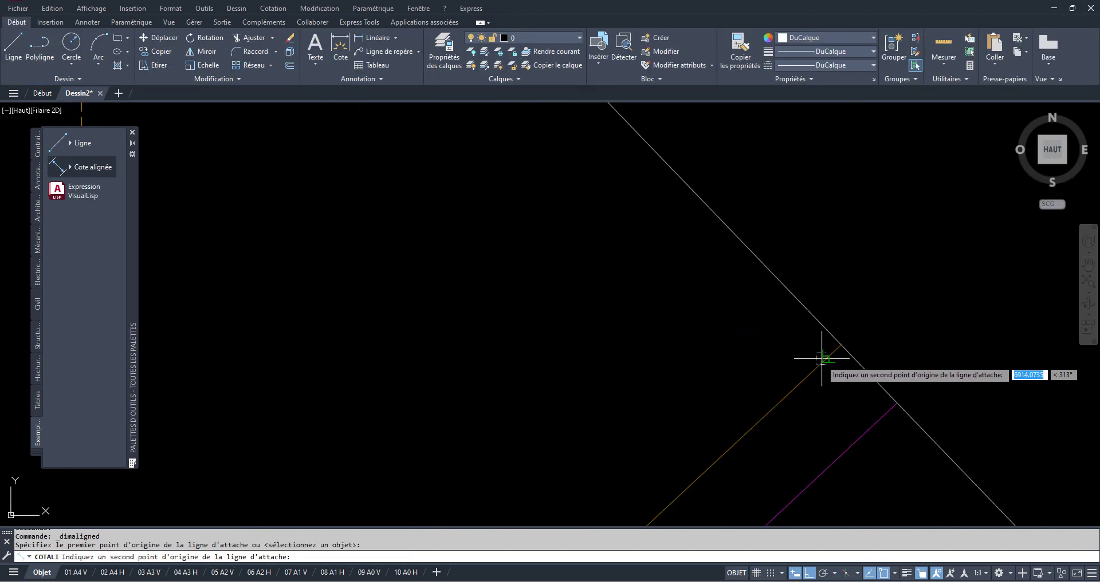
left_click(828, 357)
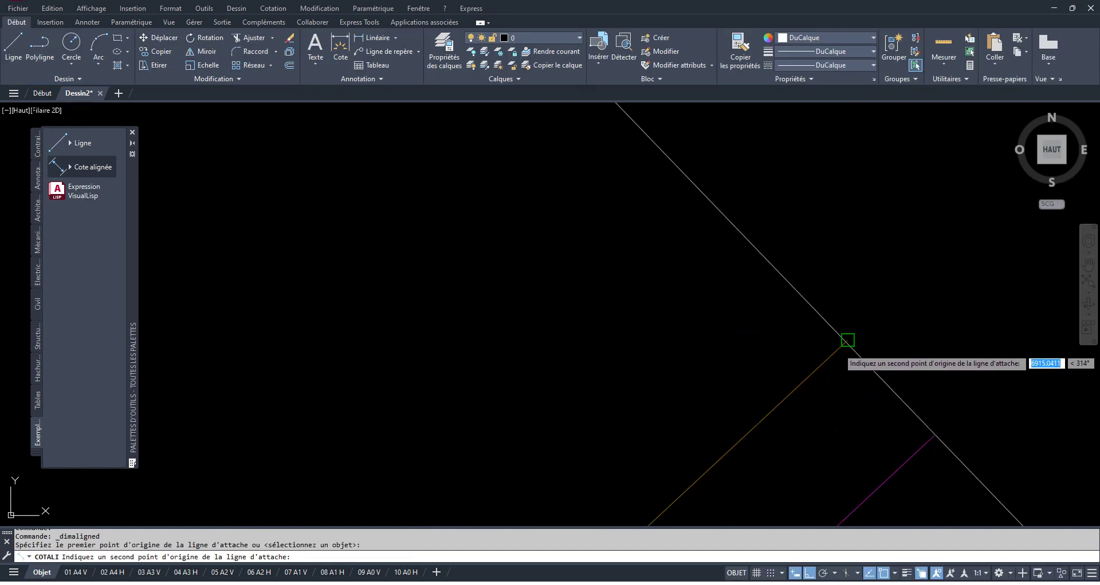
scroll(795, 275, "down", 3)
left_click(785, 238)
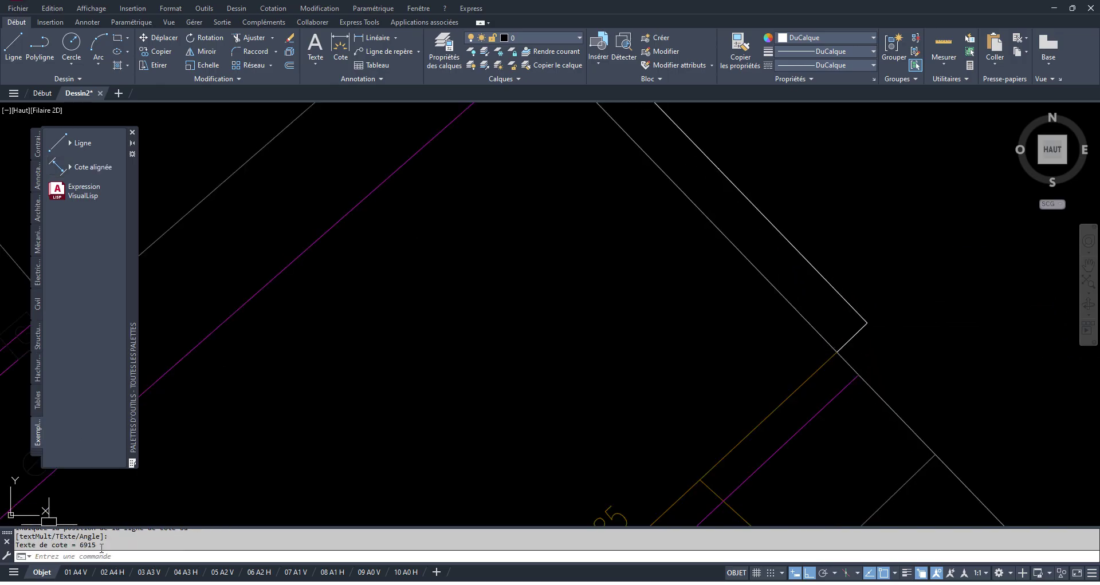
Set the drawing's insertion scale unit to metres (Mètres) in the drawing units.
scroll(445, 316, "down", 5)
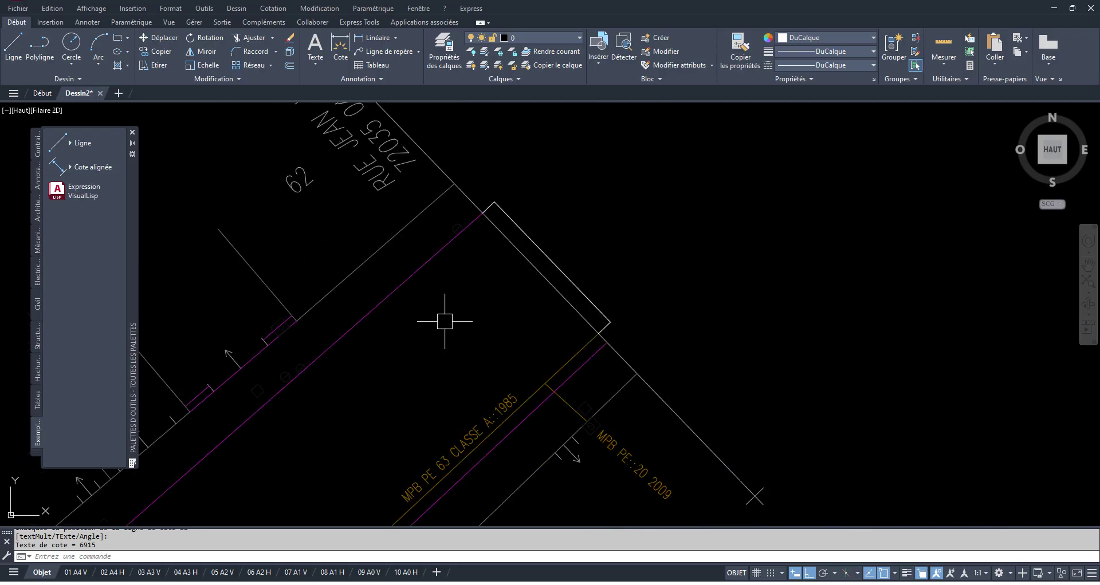
scroll(514, 278, "up", 3)
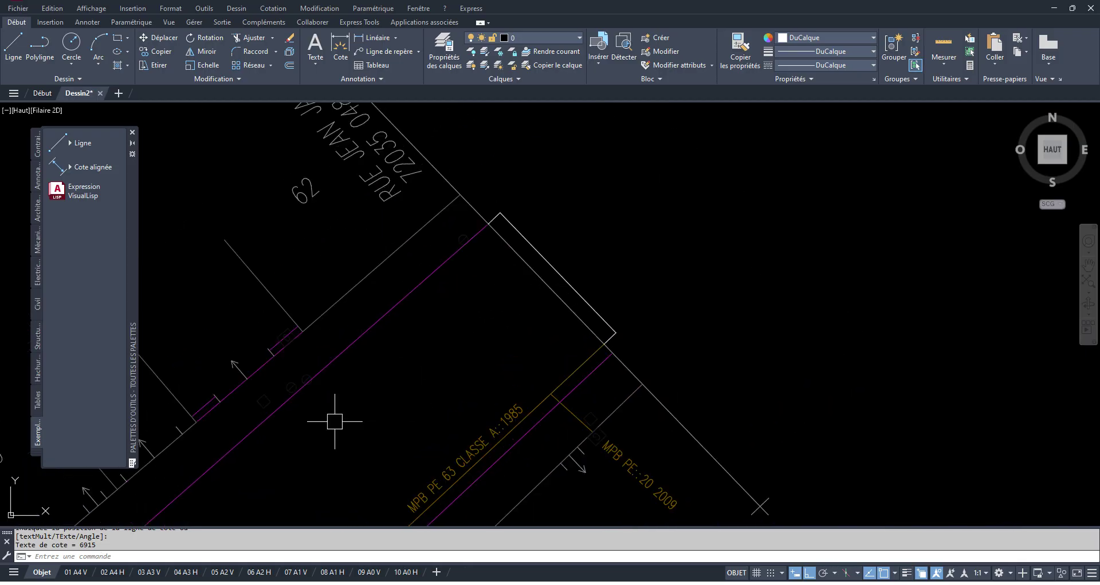
middle_click_drag(744, 255, 757, 240)
scroll(758, 239, "down", 4)
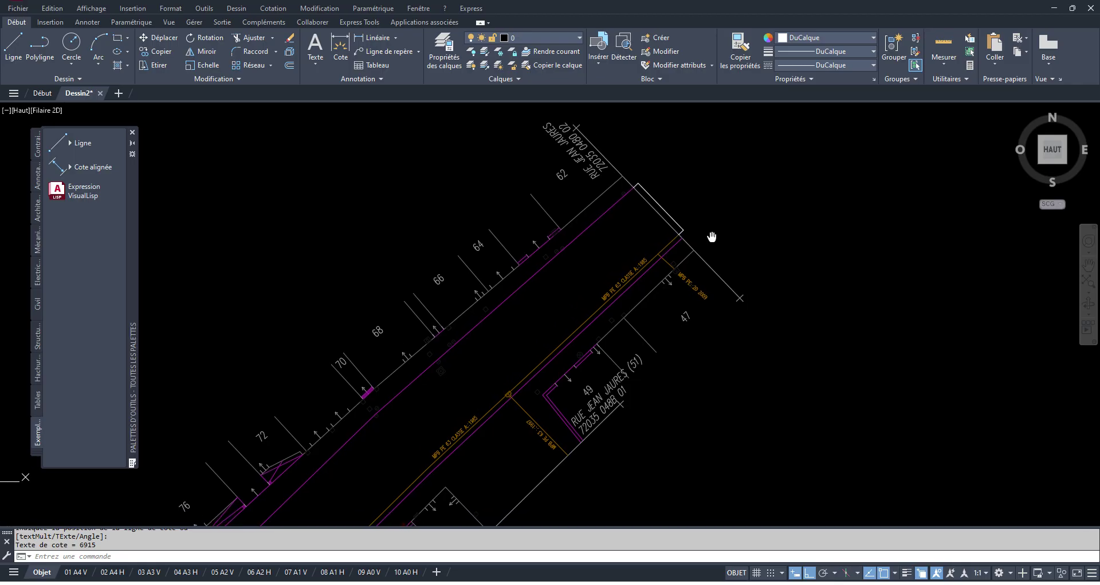
middle_click_drag(712, 237, 711, 239)
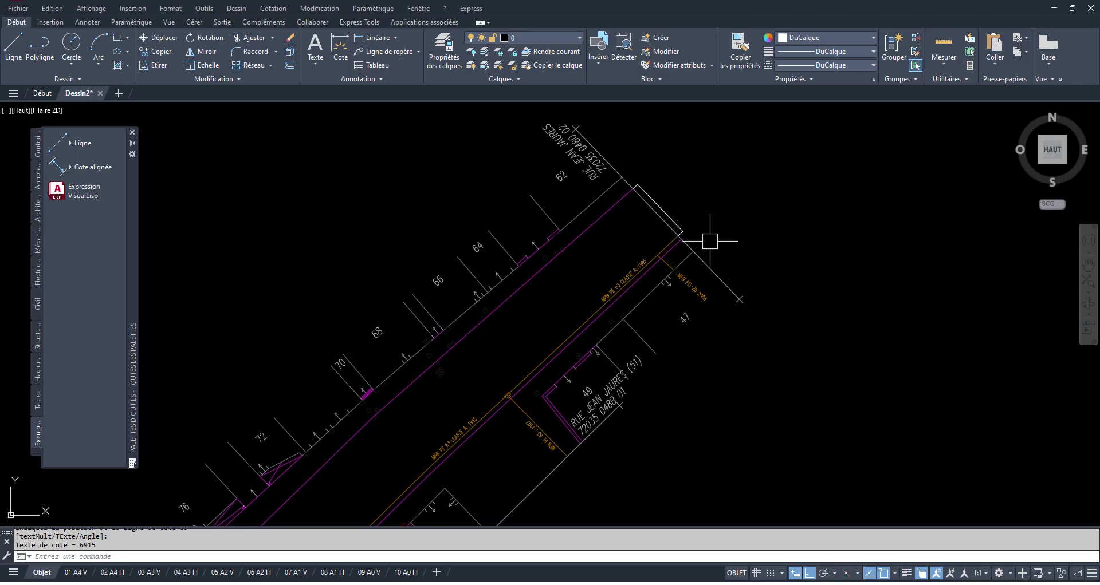
type("UI")
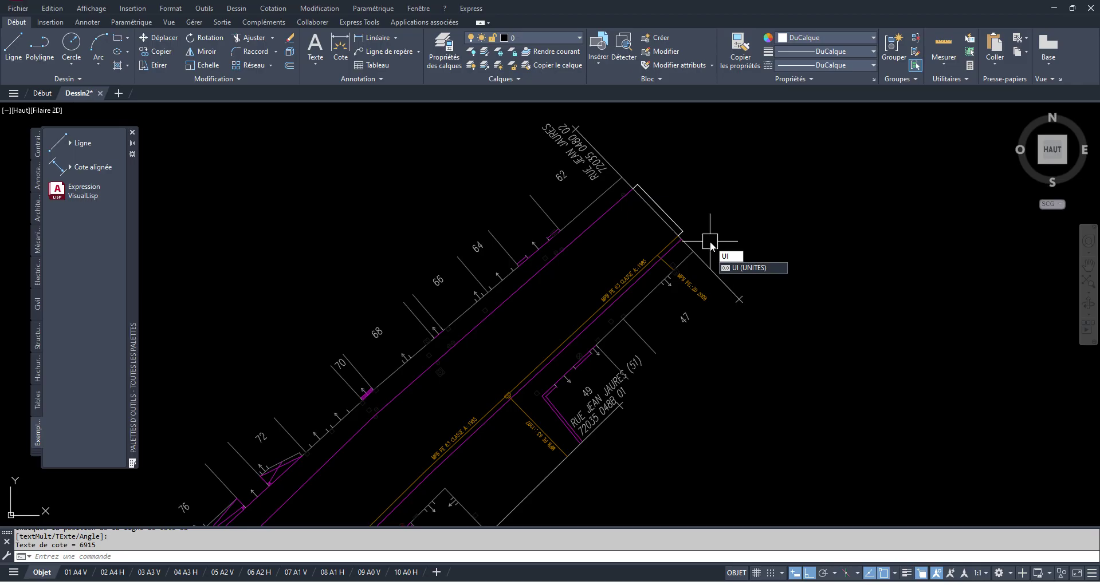
key("Return")
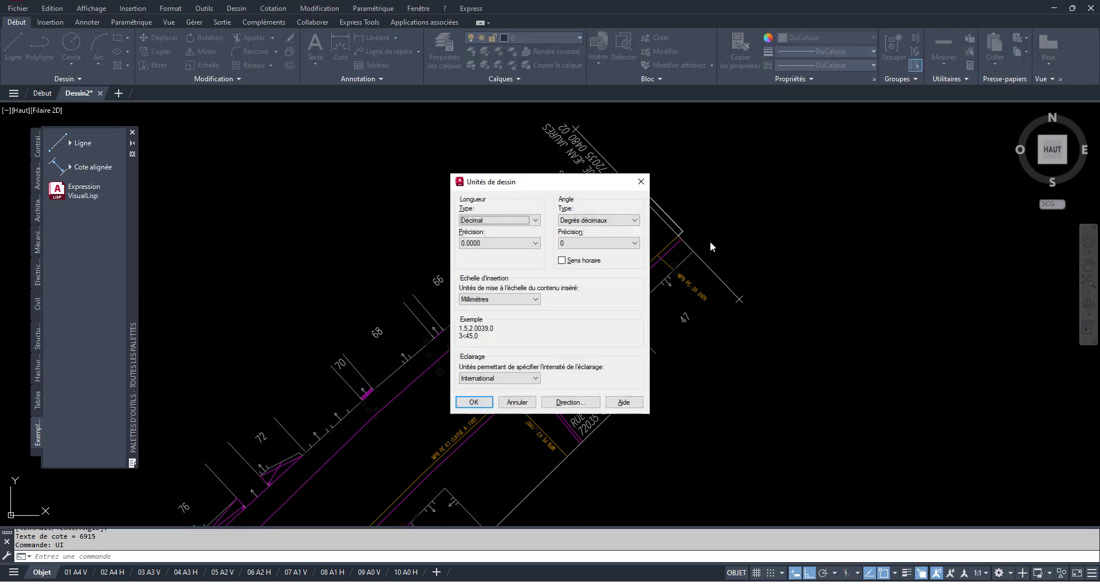
left_click(503, 300)
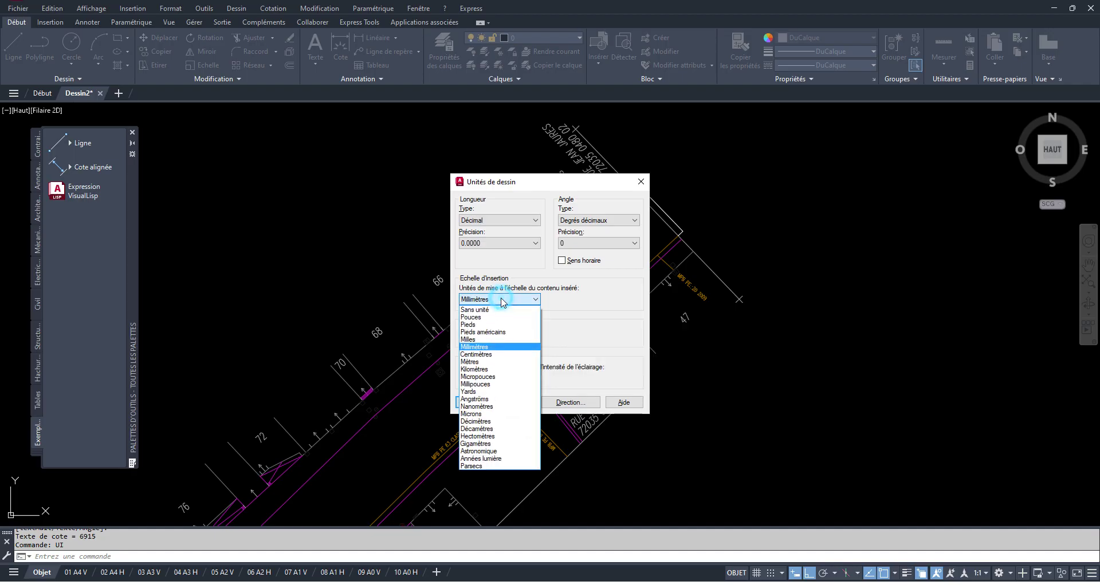
left_click(479, 362)
left_click(475, 402)
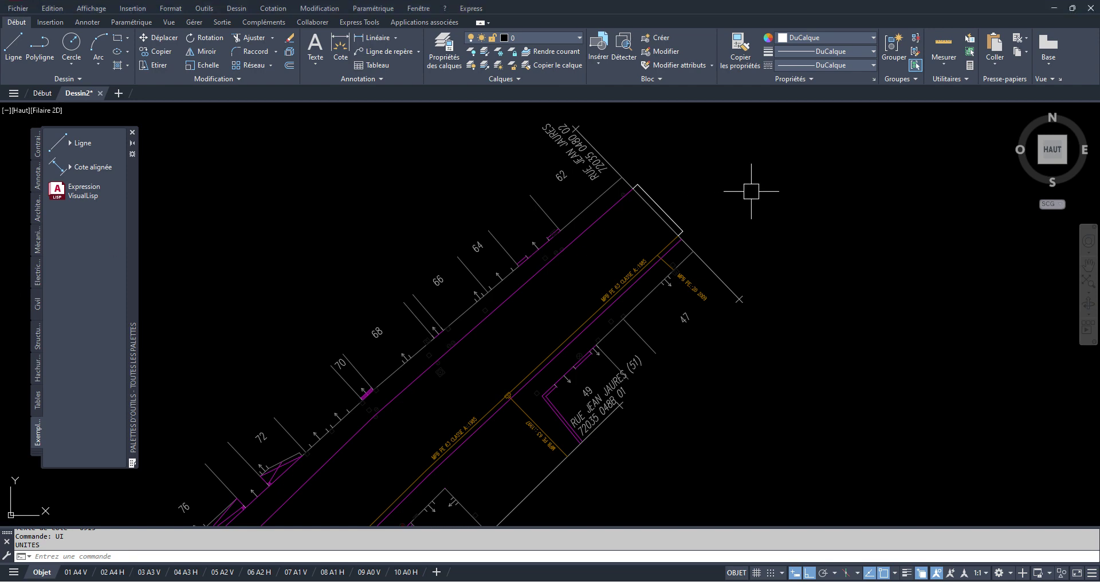
Examine the aligned dimension's text at the street's upper-right end.
scroll(646, 204, "up", 6)
scroll(646, 204, "up", 5)
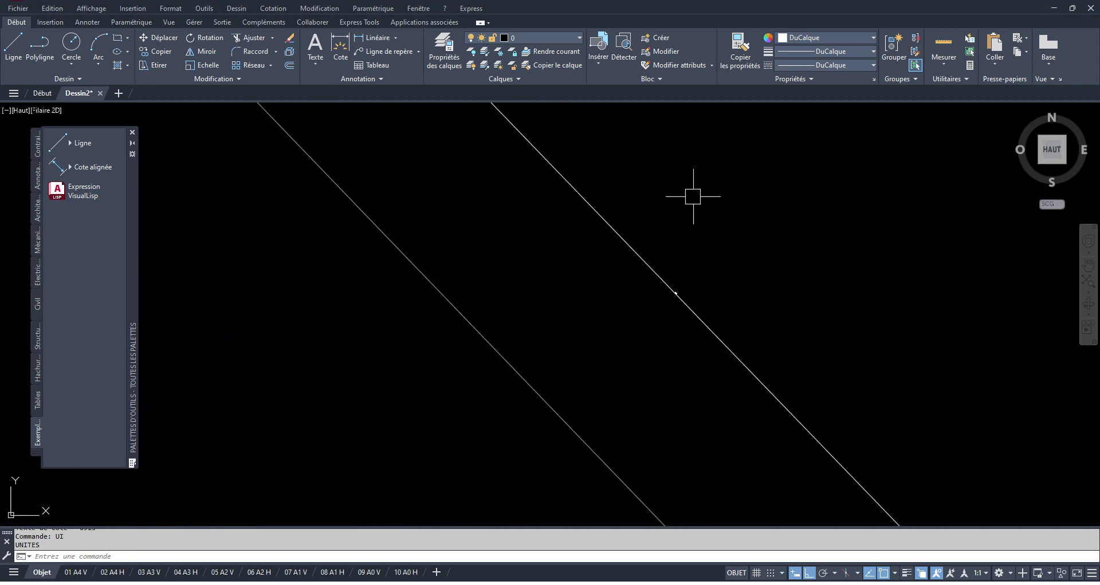
scroll(599, 216, "up", 1)
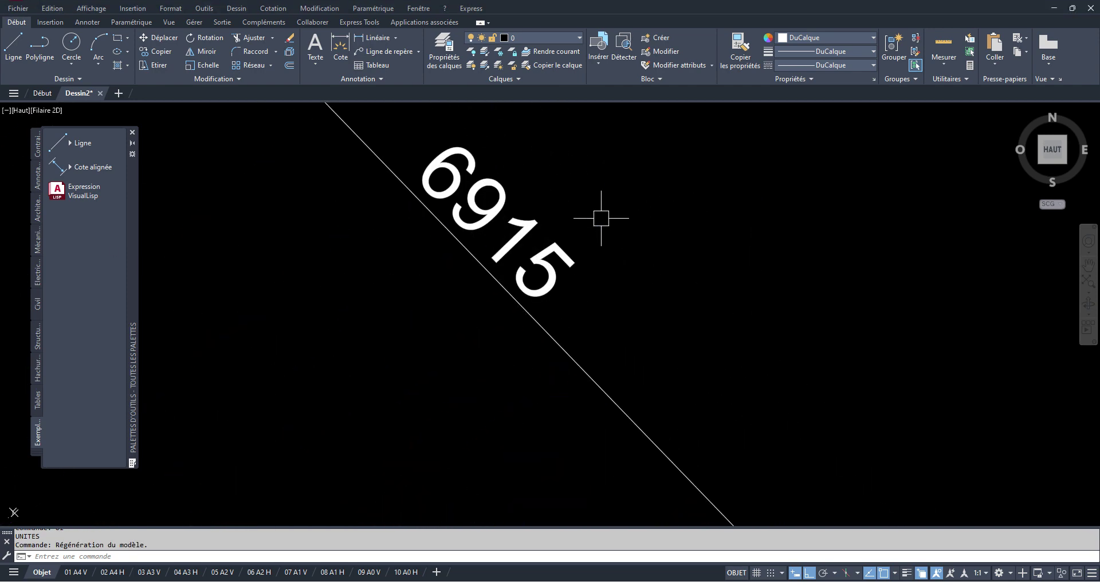
scroll(599, 217, "down", 5)
scroll(724, 230, "down", 4)
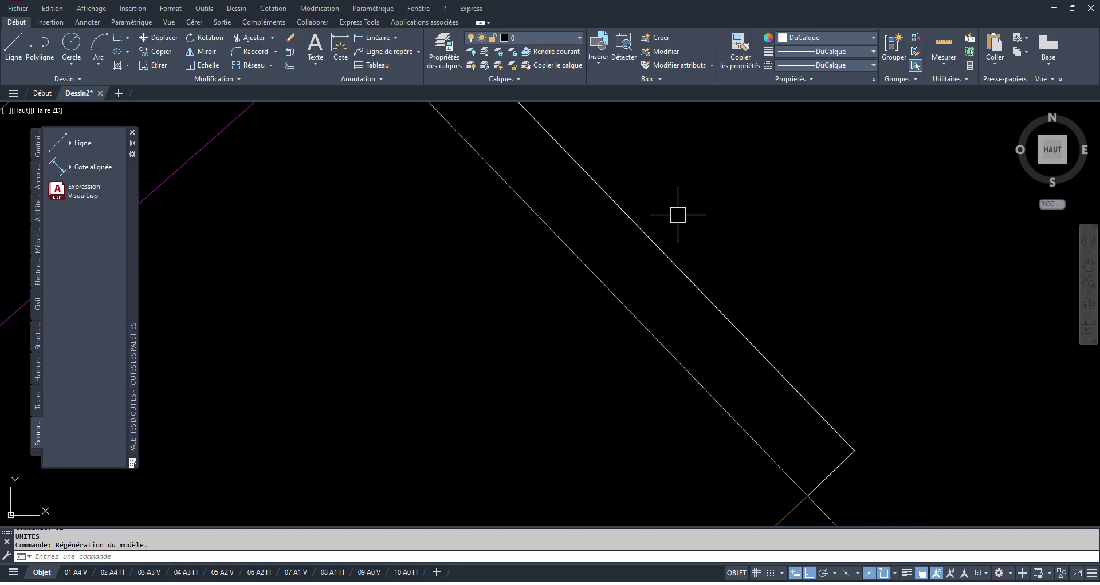
type("p")
key("Return")
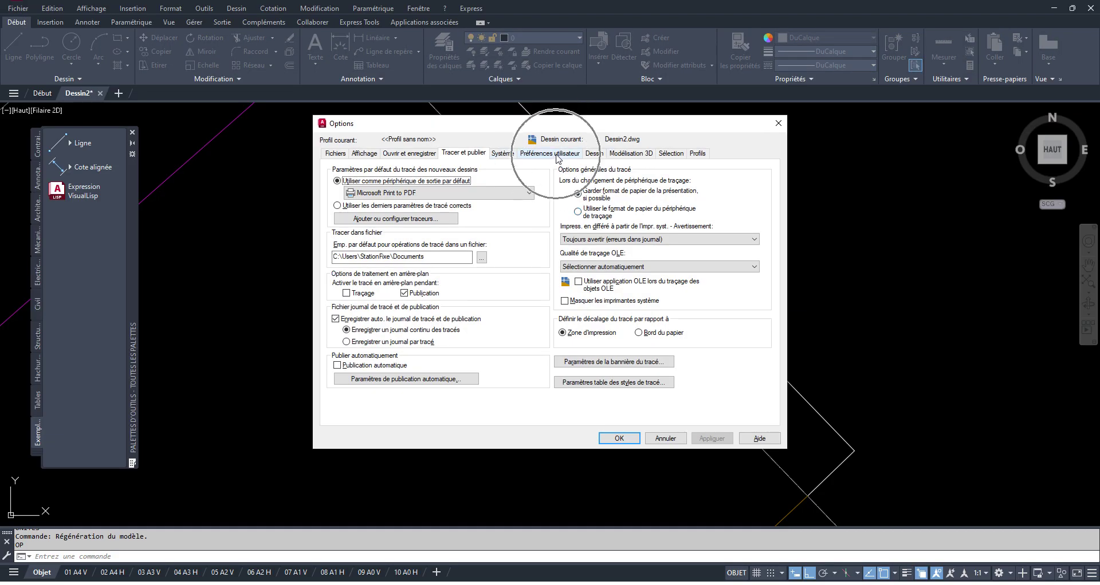
left_click(555, 153)
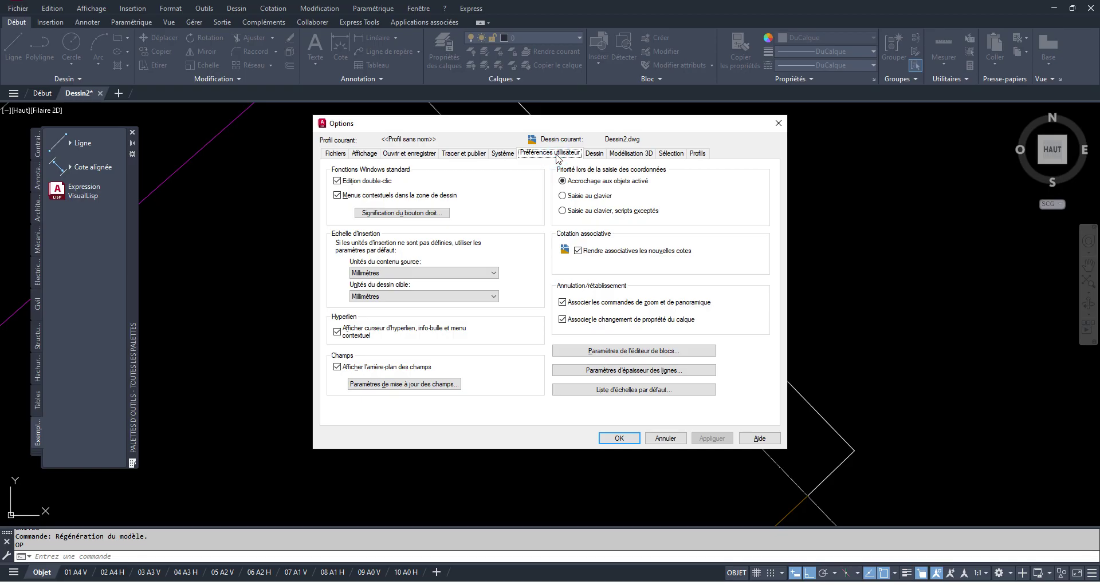
left_click(403, 274)
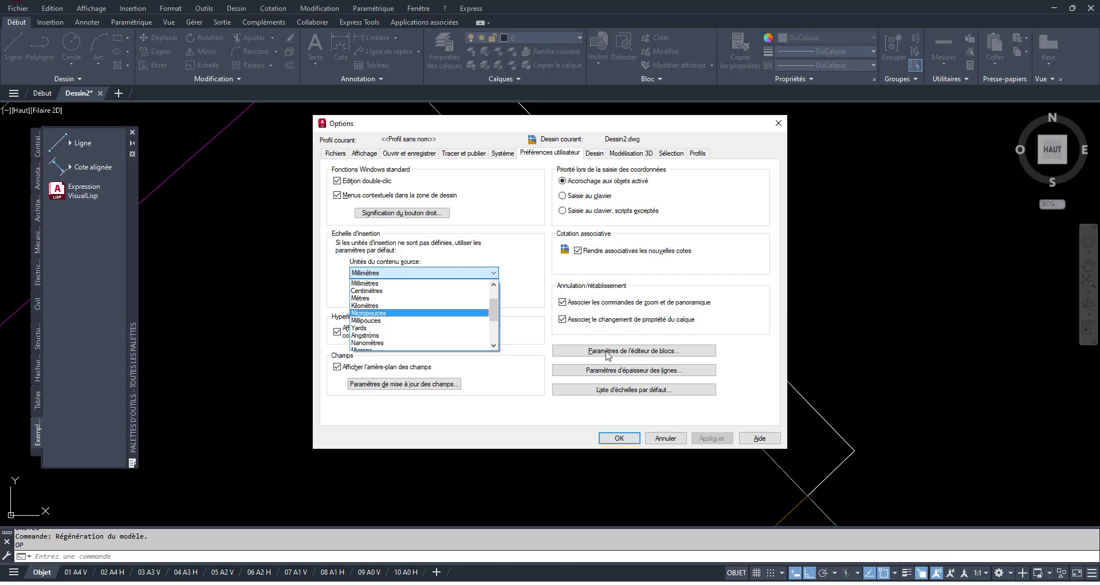
left_click(666, 439)
left_click(665, 439)
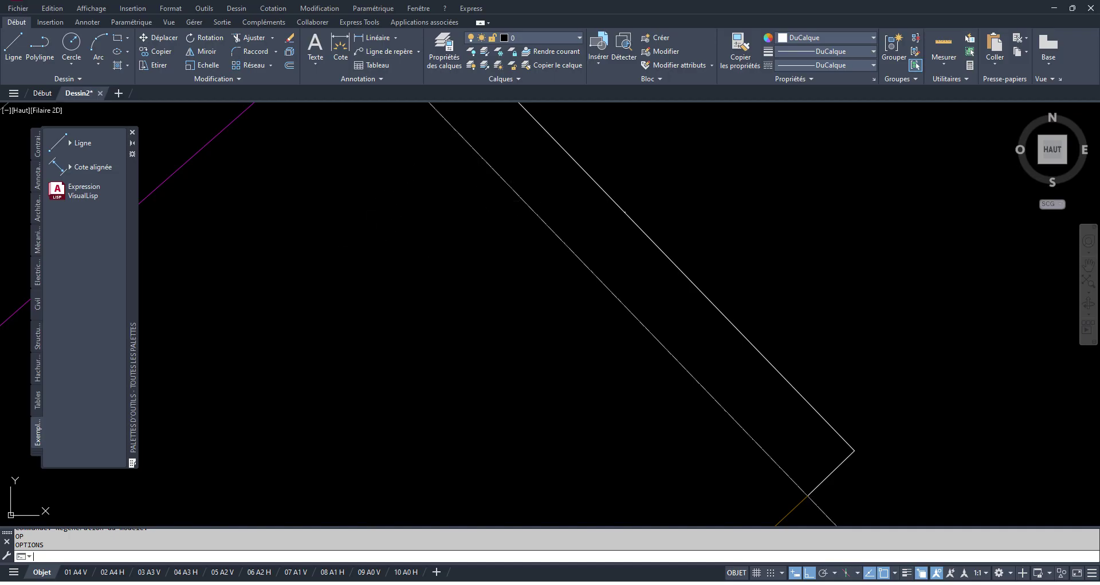
Set both default insertion scale units, source content and target drawing, to metres (Mètres) in the user preferences of the options.
key("Return")
left_click(549, 152)
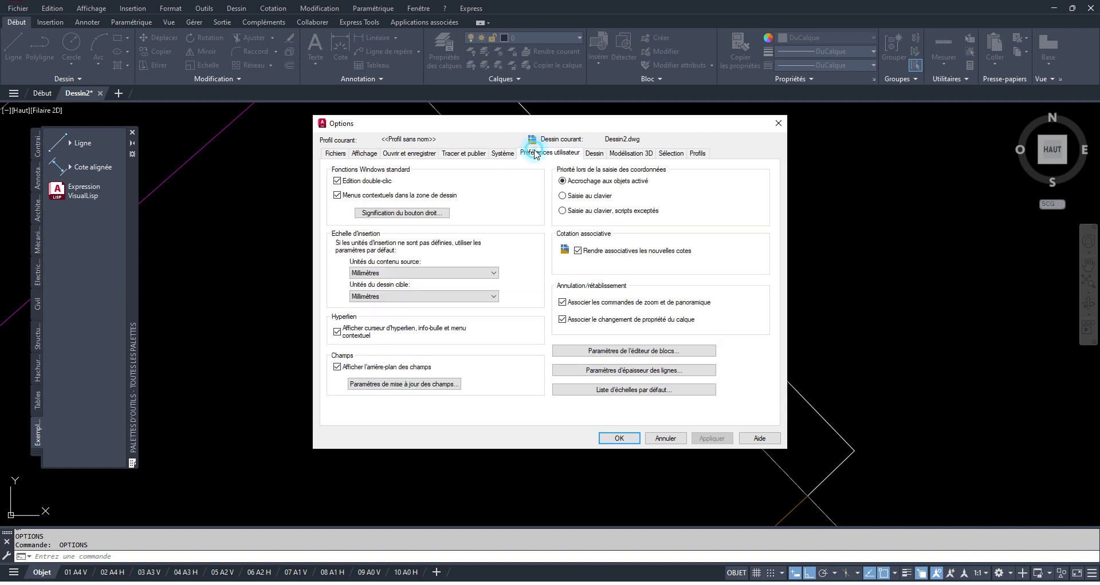
left_click(417, 275)
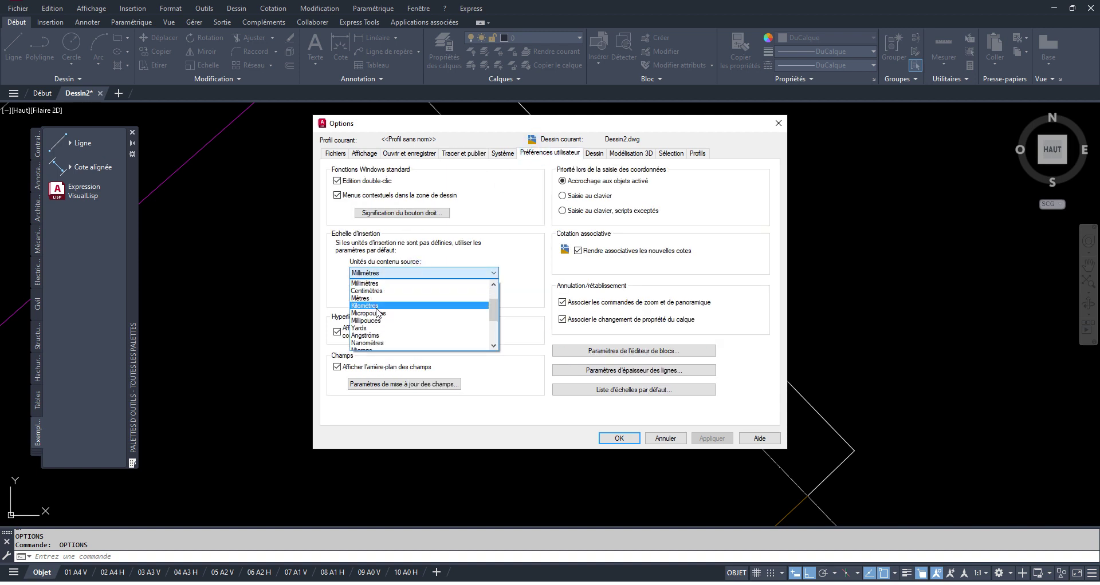
scroll(371, 292, "up", 1)
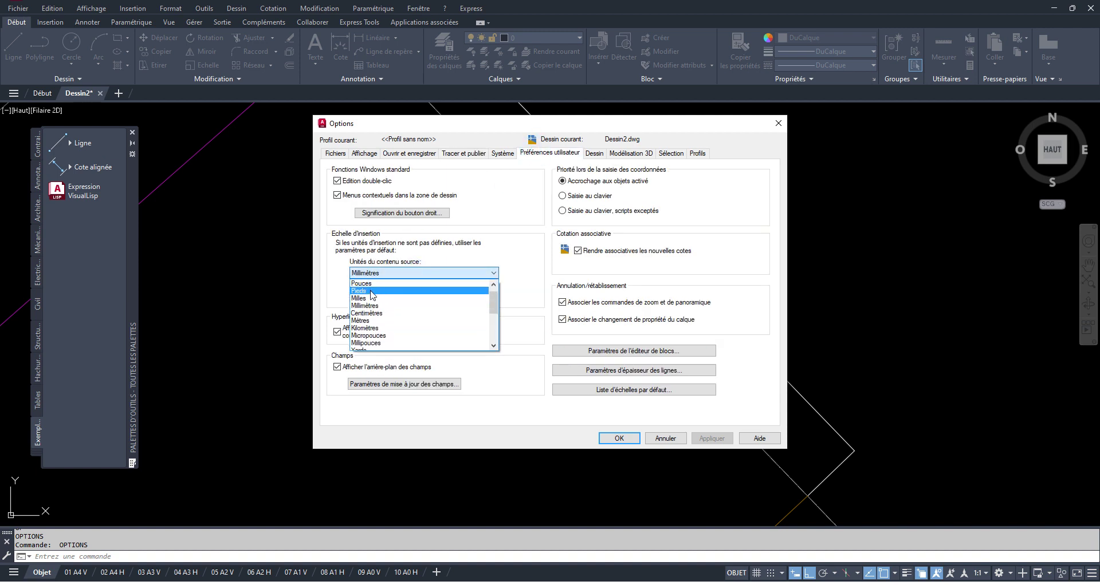
left_click(369, 321)
left_click(422, 297)
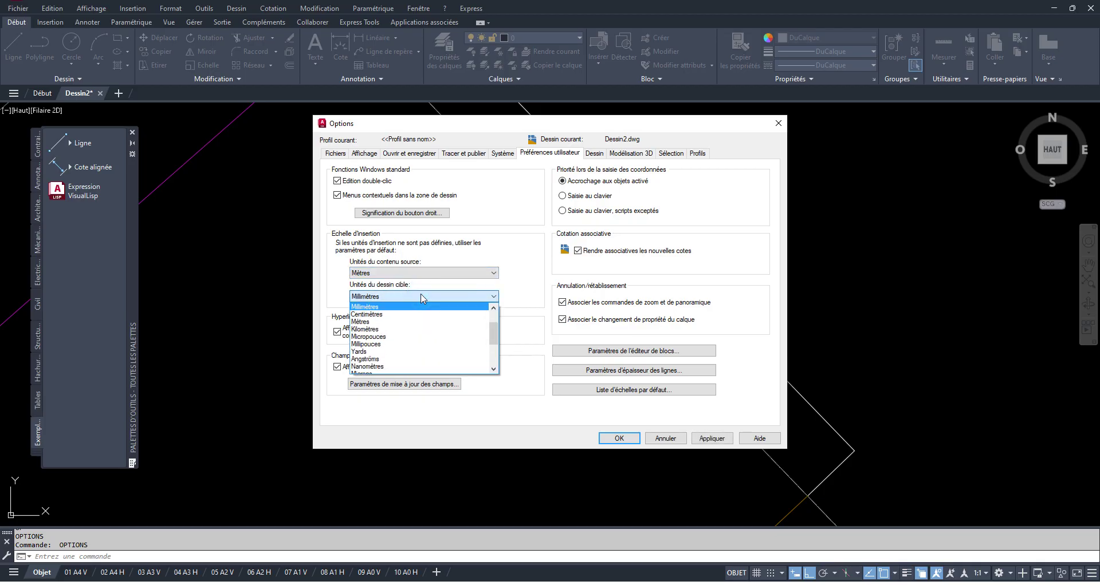
left_click(378, 322)
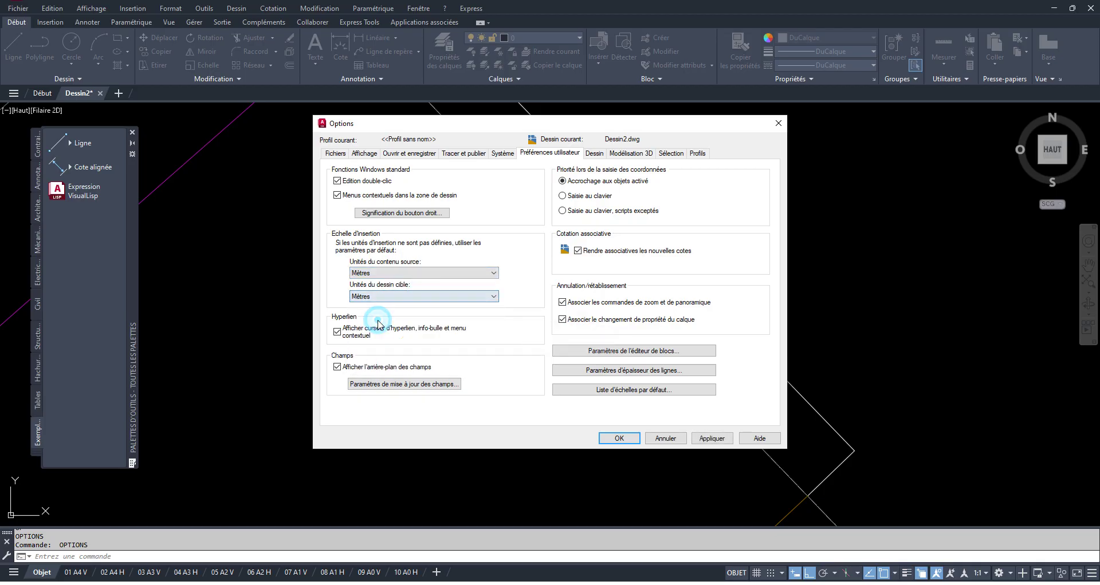
left_click(711, 439)
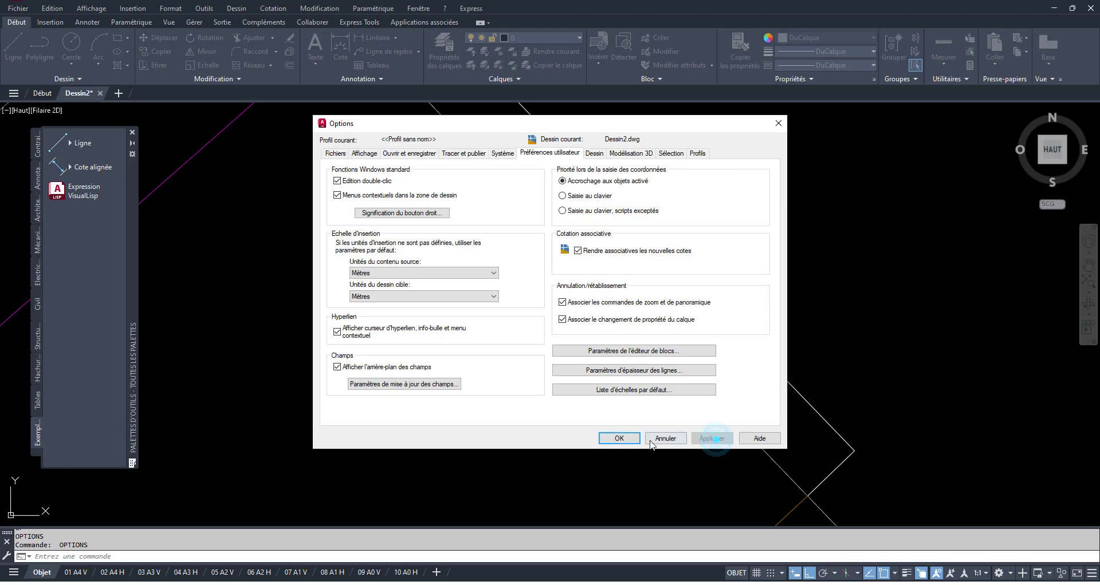
left_click(623, 443)
Erase the aligned dimension together with the attached DGN underlay.
scroll(656, 364, "down", 5)
left_click(715, 277)
left_click(566, 358)
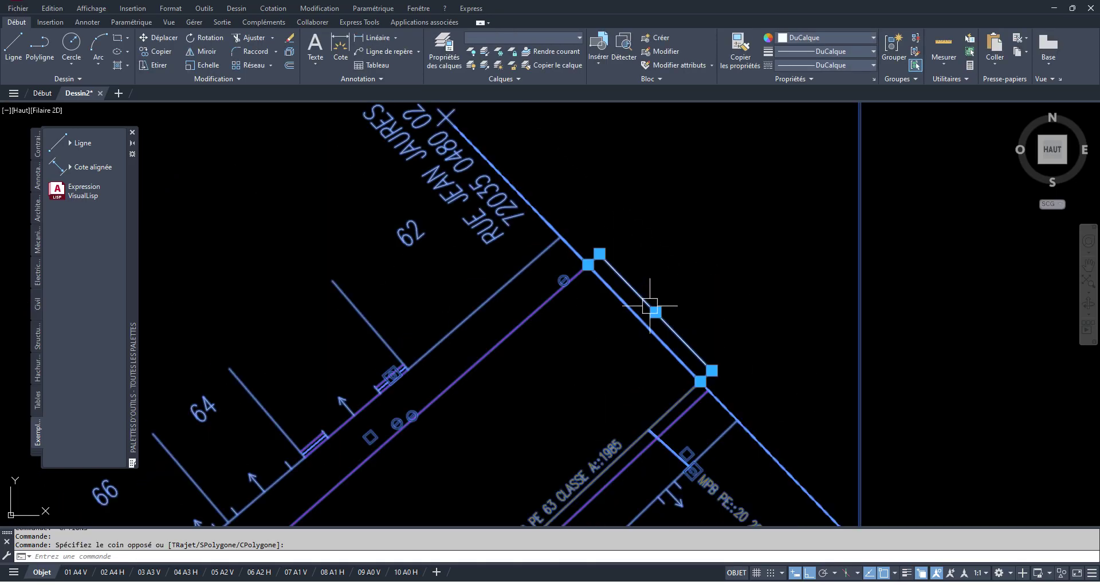
scroll(652, 309, "down", 8)
left_click(652, 310)
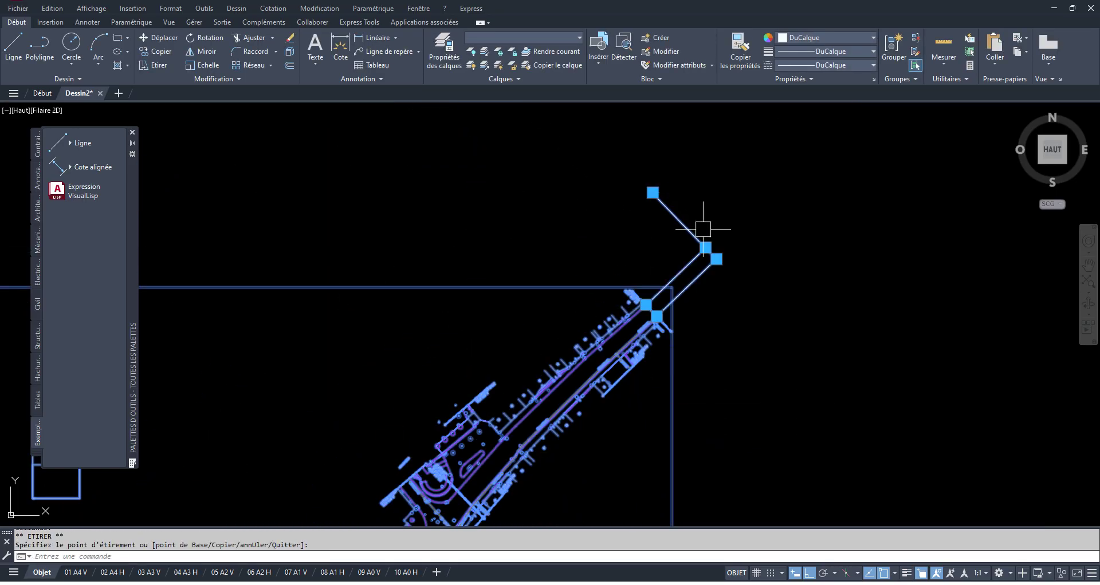
key("Return")
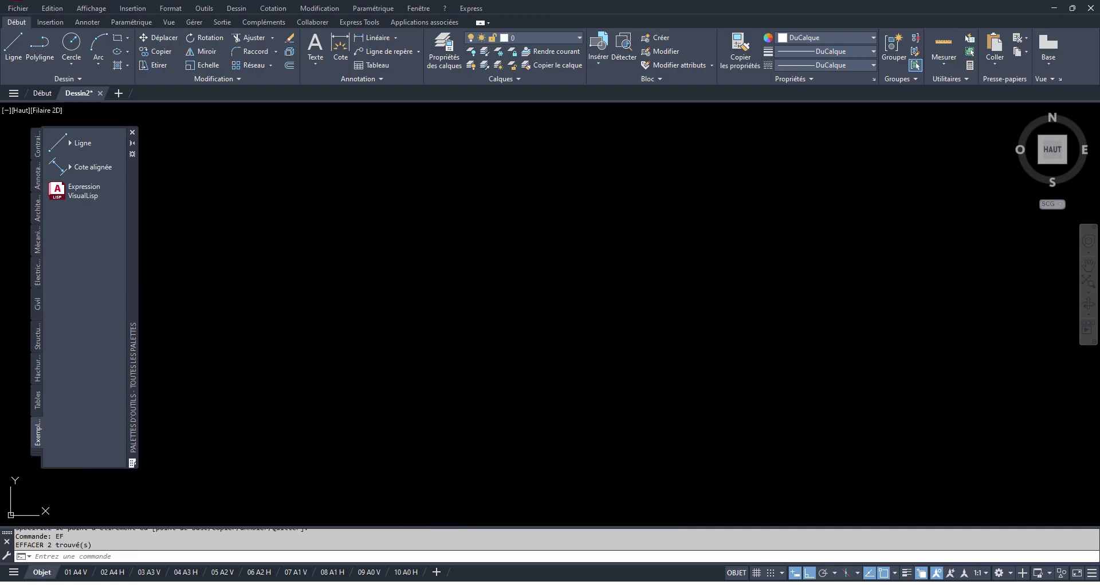
middle_click(630, 248)
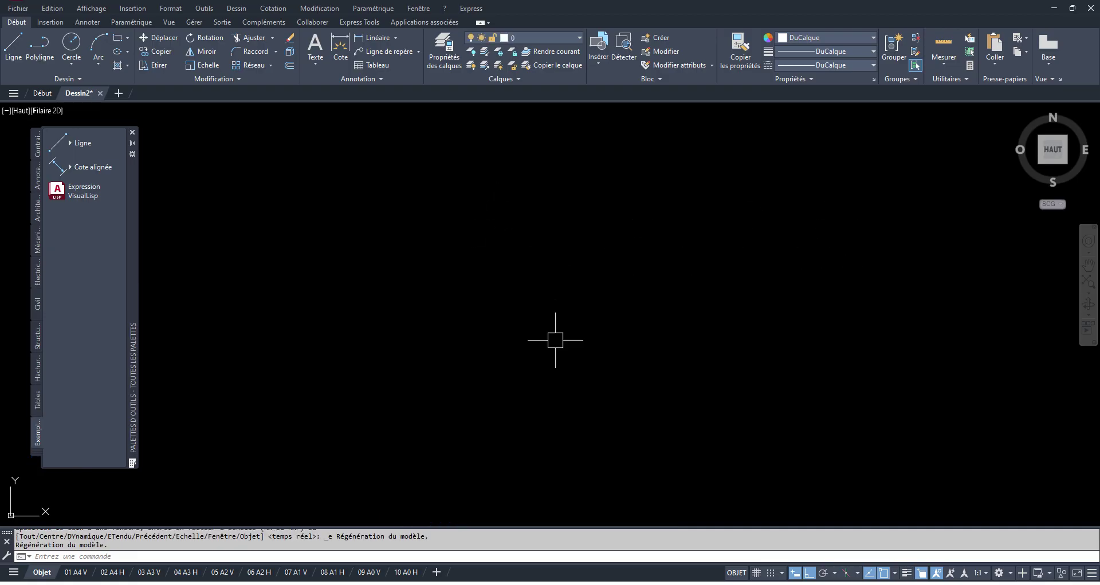
left_click(137, 9)
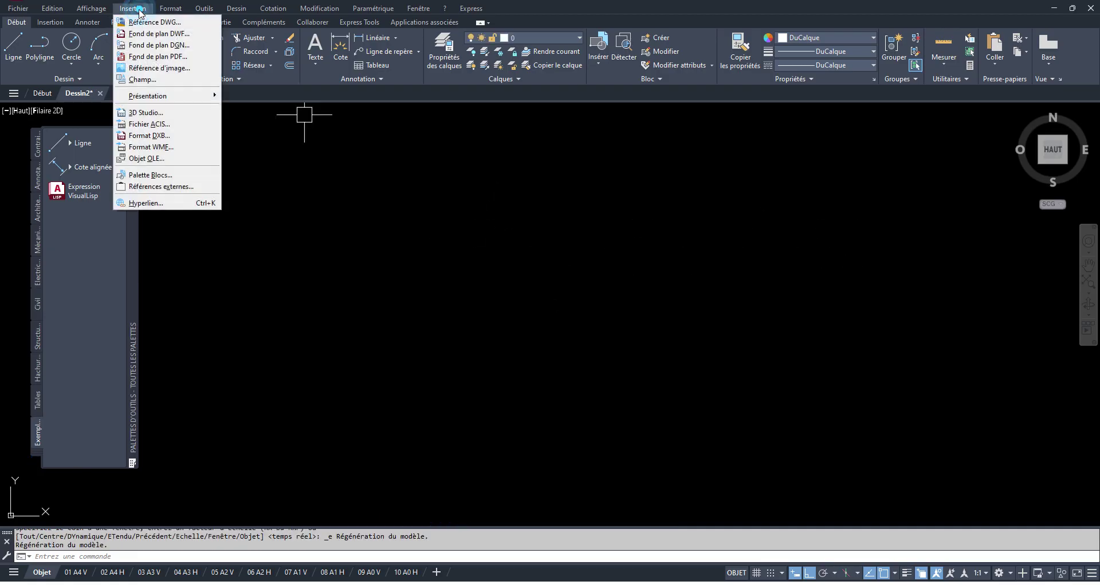
left_click(167, 56)
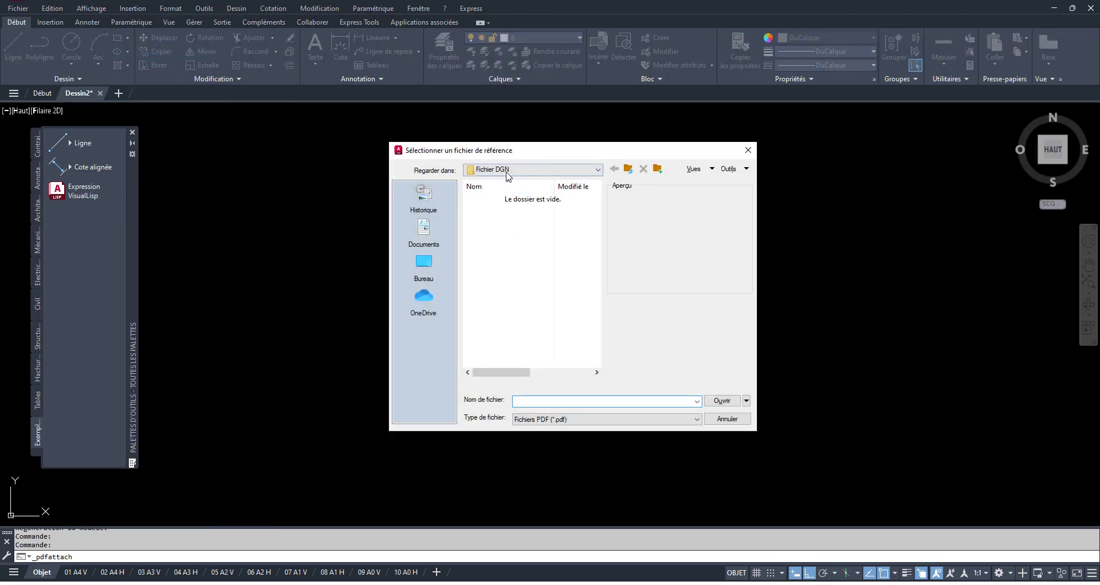
left_click(422, 232)
left_click(423, 262)
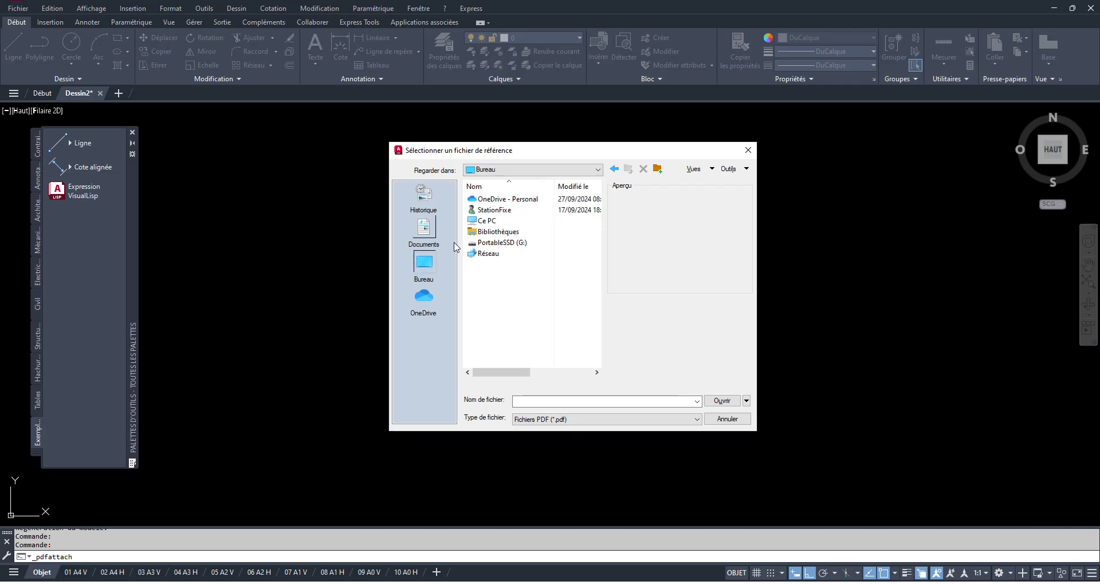
double_click(492, 222)
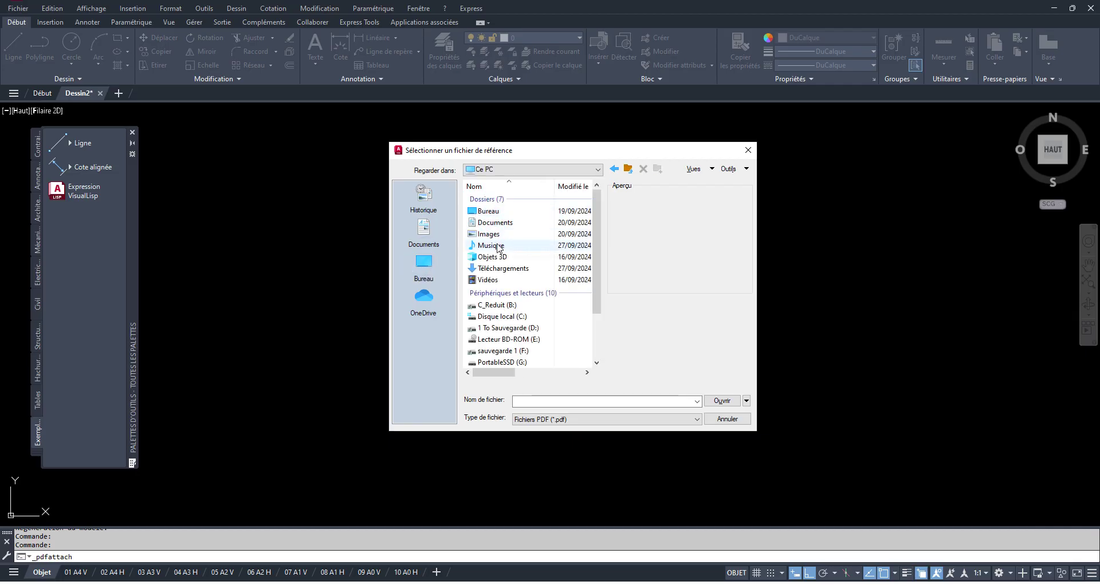
double_click(499, 247)
double_click(490, 200)
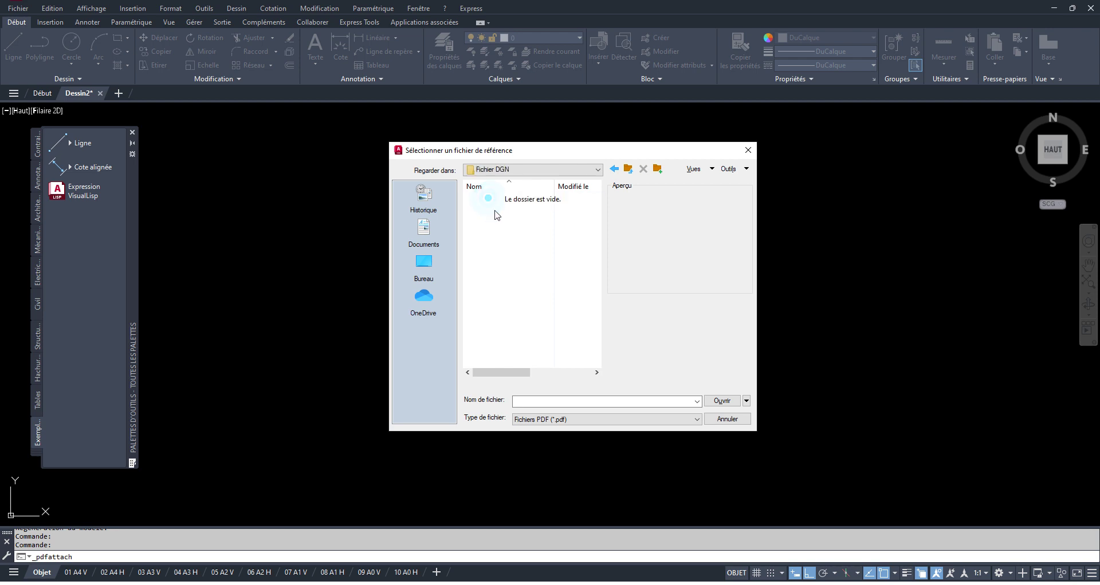
left_click(589, 420)
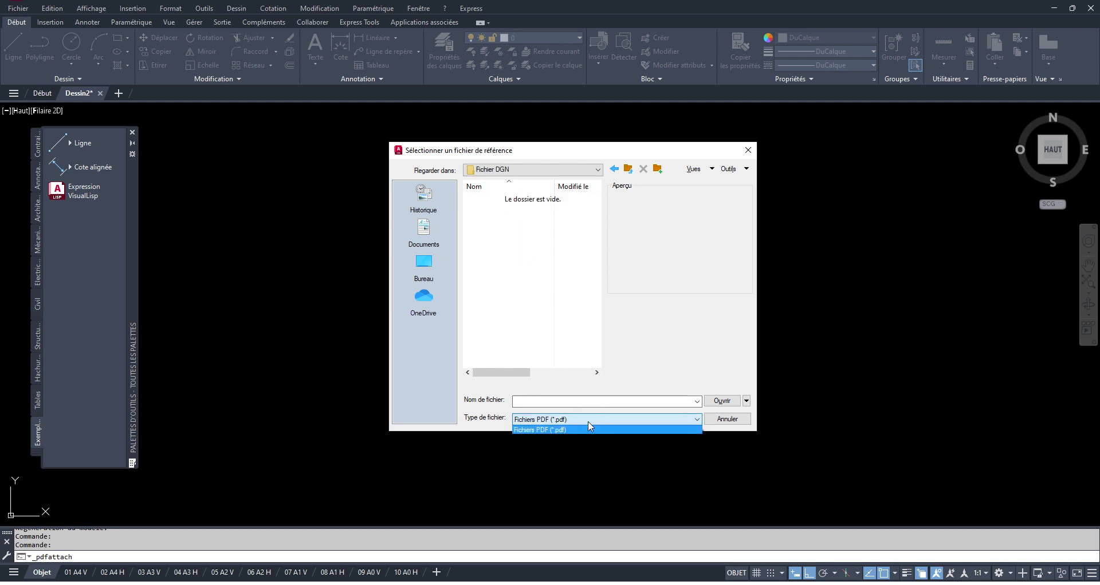
left_click(646, 334)
left_click(727, 419)
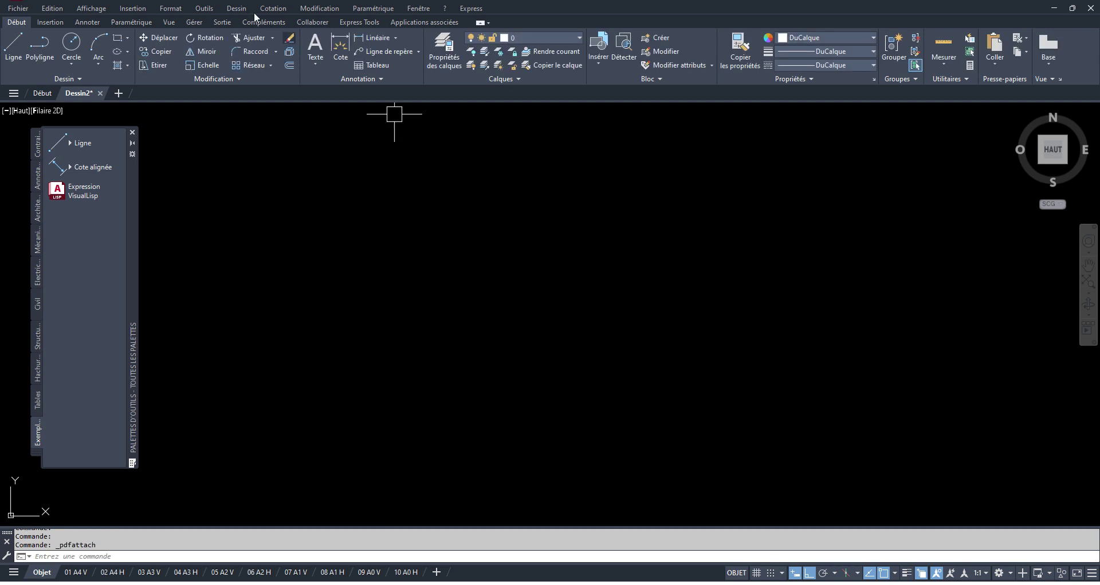
Attach apresttrvx.dgn as a DGN underlay with a relative path, insertion point 0,0,0, rotation 0 and scale factor 1.
left_click(191, 8)
mouse_move(133, 8)
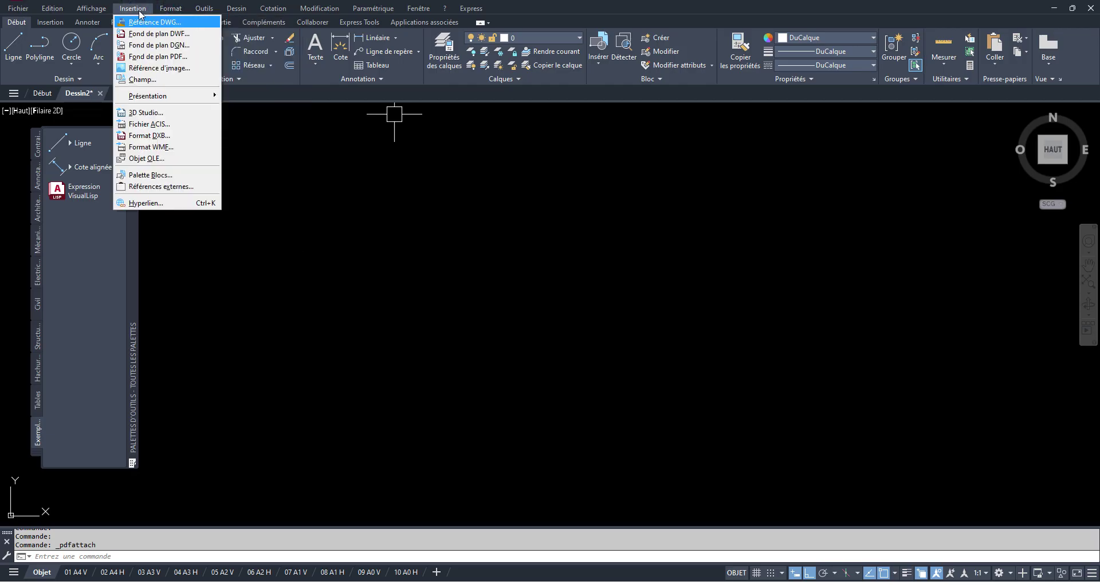
left_click(156, 45)
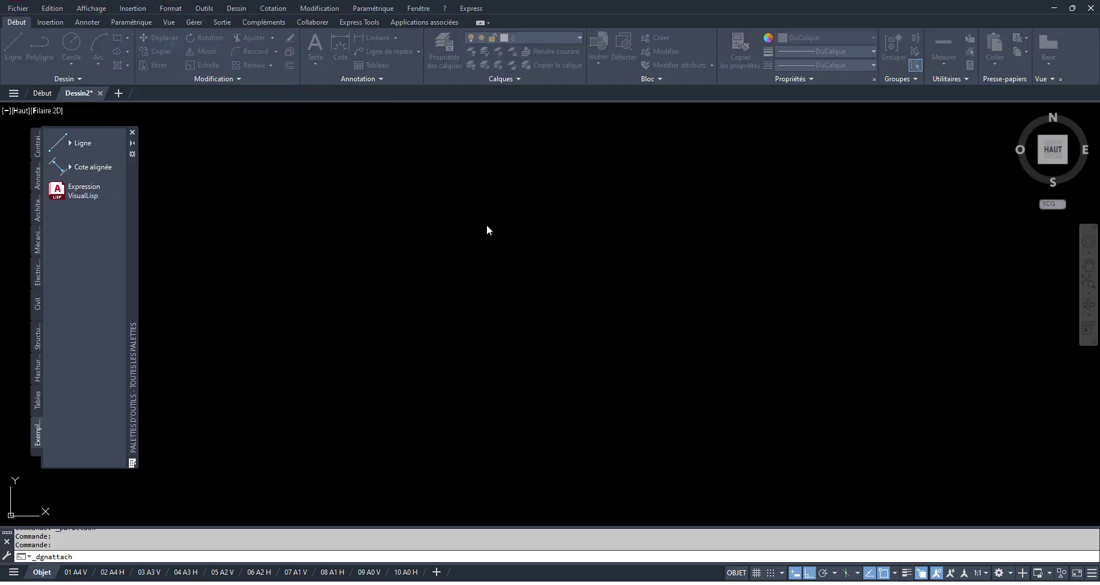
double_click(501, 200)
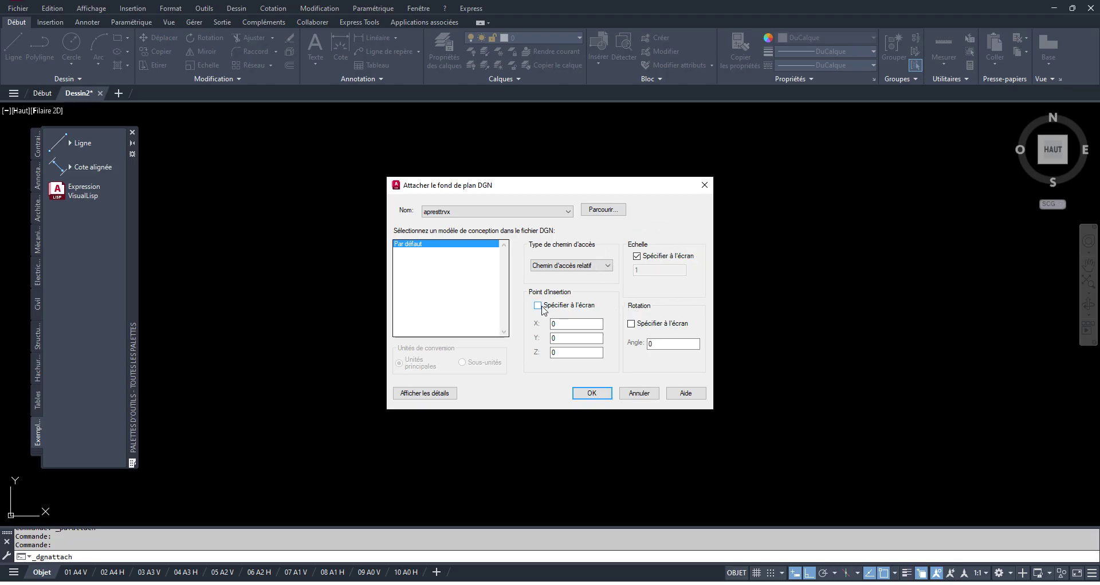
left_click(590, 393)
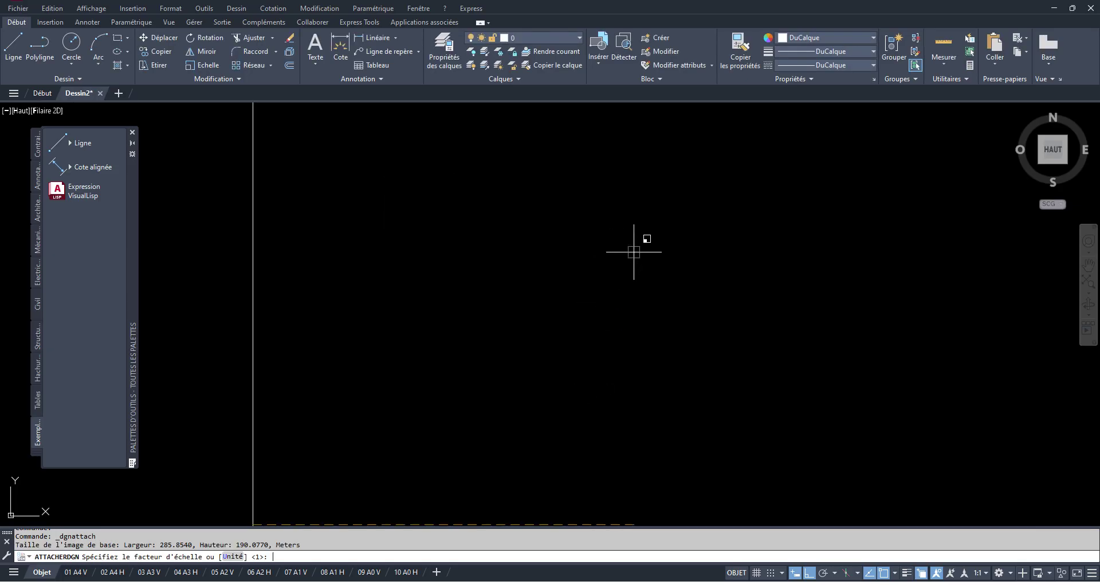
key("Return")
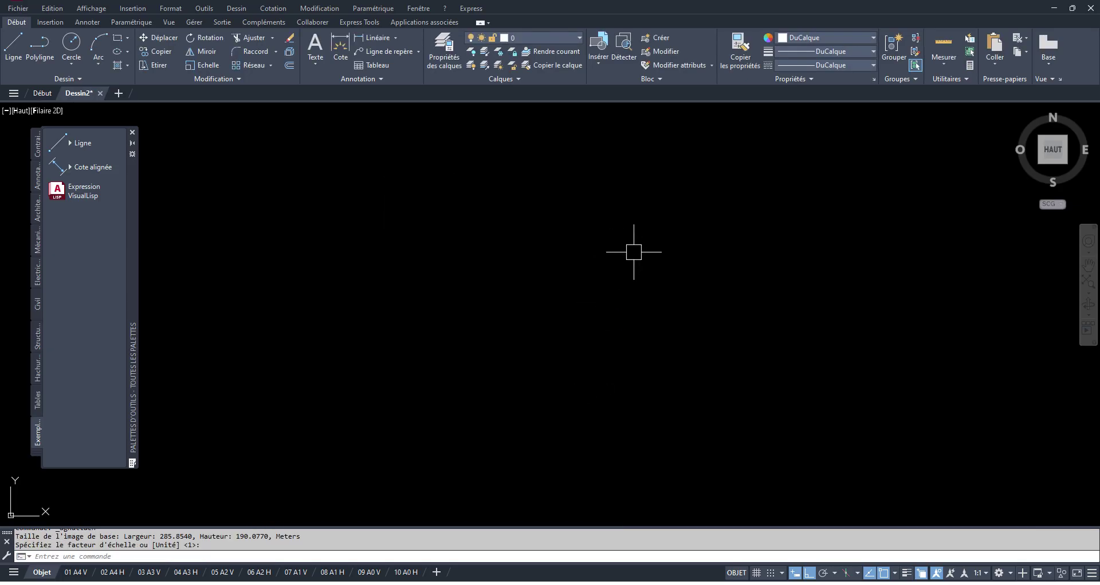
Select the newly attached DGN underlay and examine the street plan in its upper-right corner.
middle_click(582, 193)
middle_click(581, 192)
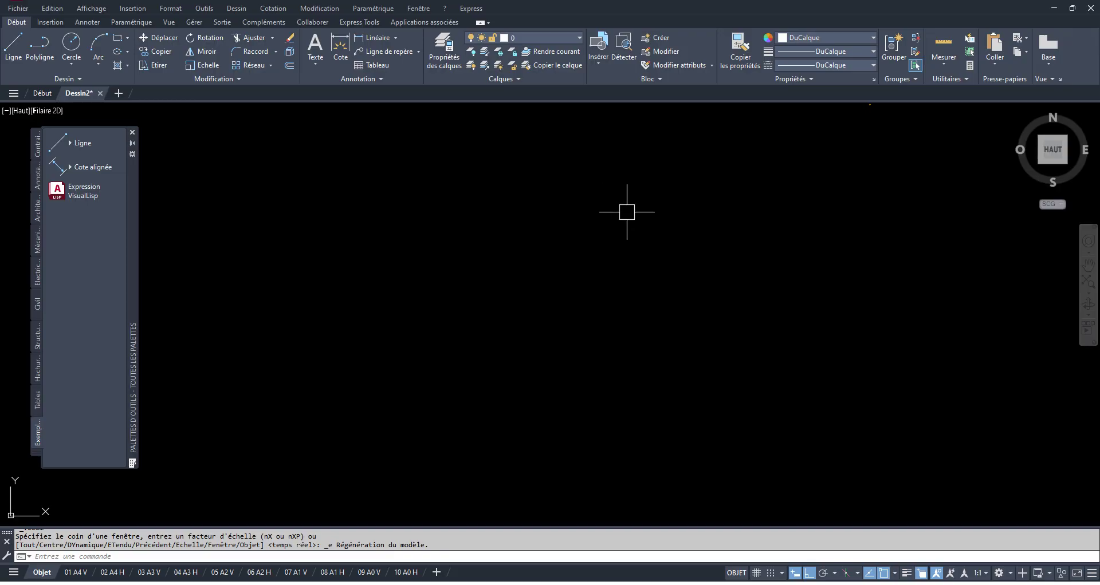
left_click(739, 236)
left_click(674, 153)
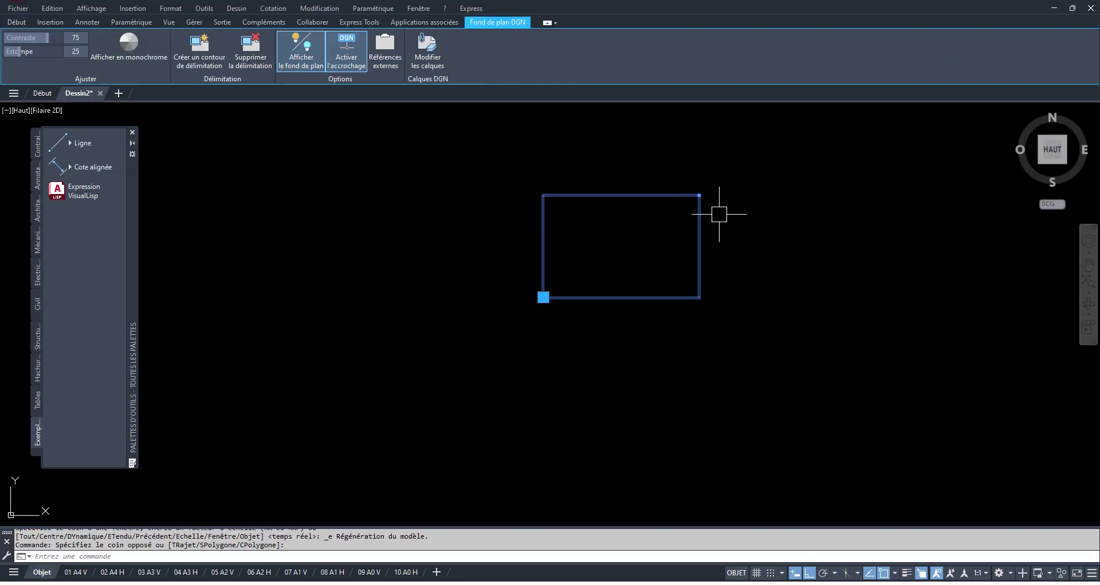
scroll(713, 201, "up", 4)
scroll(684, 182, "up", 9)
scroll(636, 246, "up", 6)
scroll(676, 180, "up", 6)
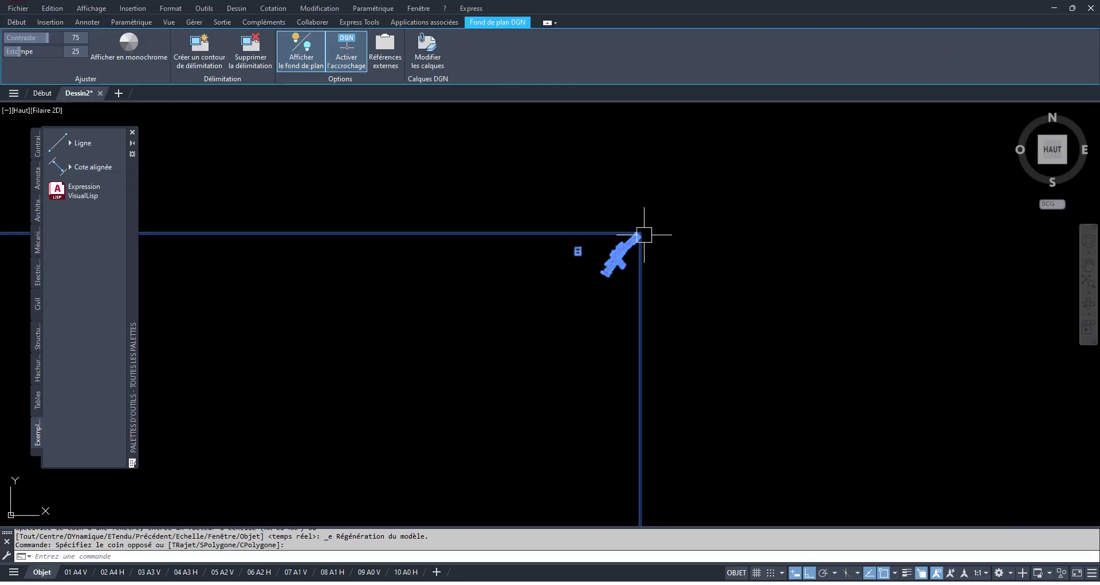
scroll(631, 242, "up", 8)
scroll(716, 152, "up", 6)
scroll(785, 221, "up", 8)
middle_click_drag(785, 221, 623, 277)
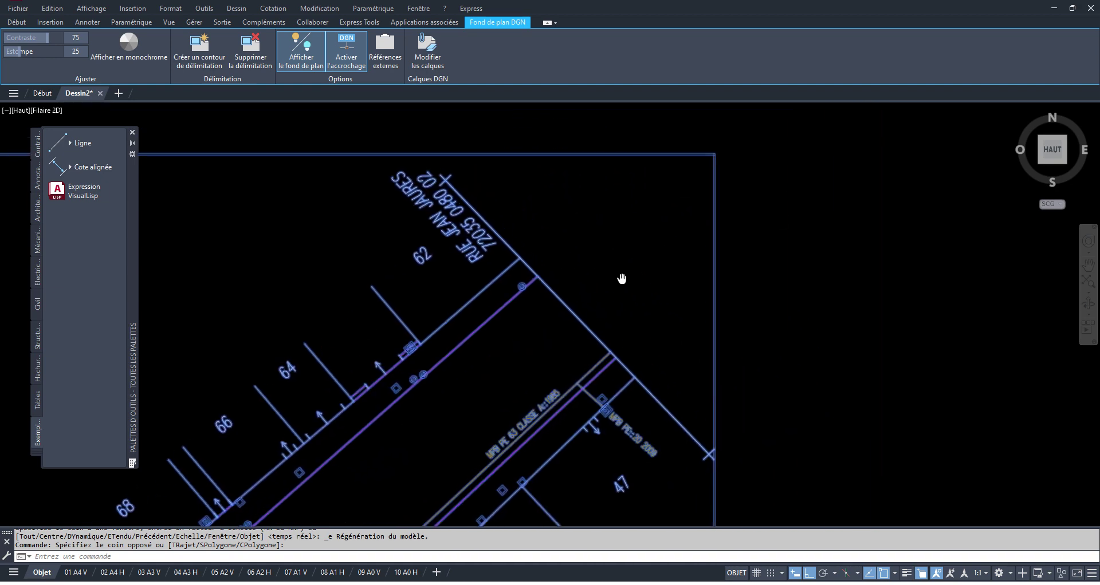
scroll(624, 278, "up", 4)
Add an aligned dimension between the purple and yellow line ends along the Rue Jean Jaurès end line, placed outside the plan.
left_click(87, 169)
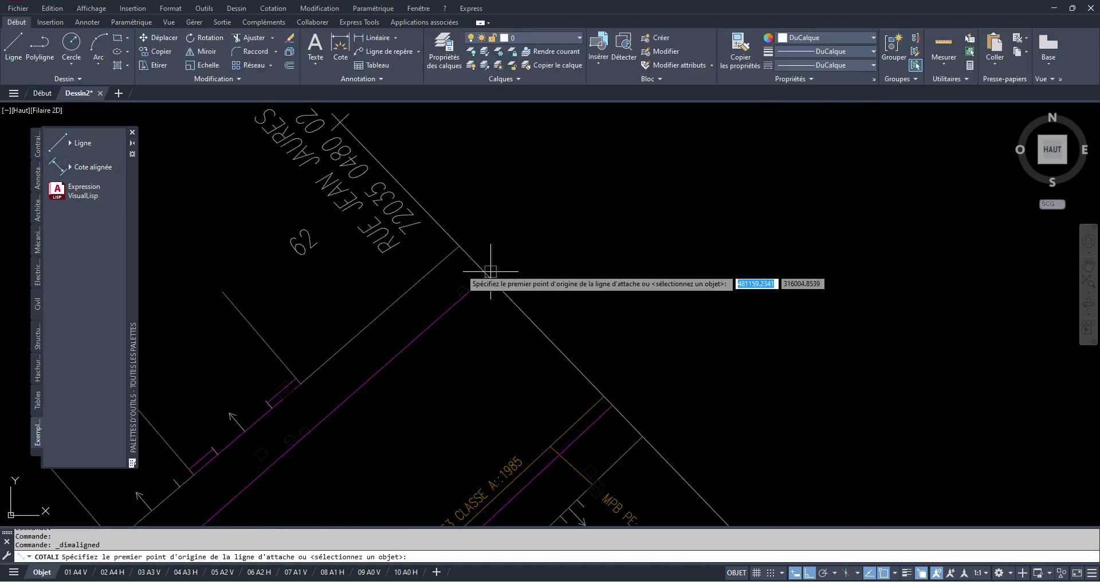
scroll(516, 283, "up", 5)
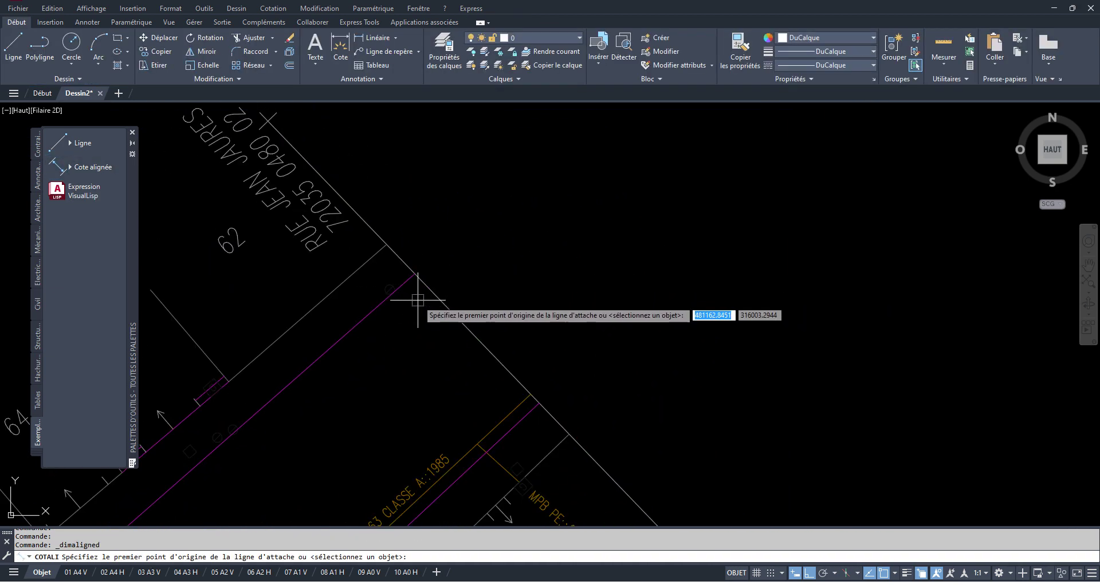
left_click(410, 286)
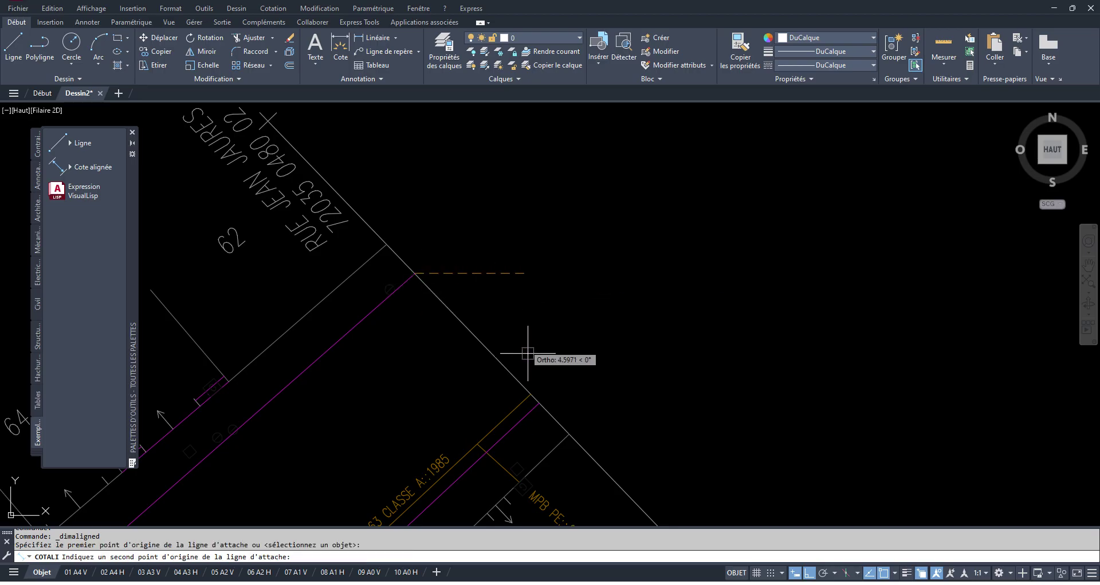
scroll(540, 393, "up", 3)
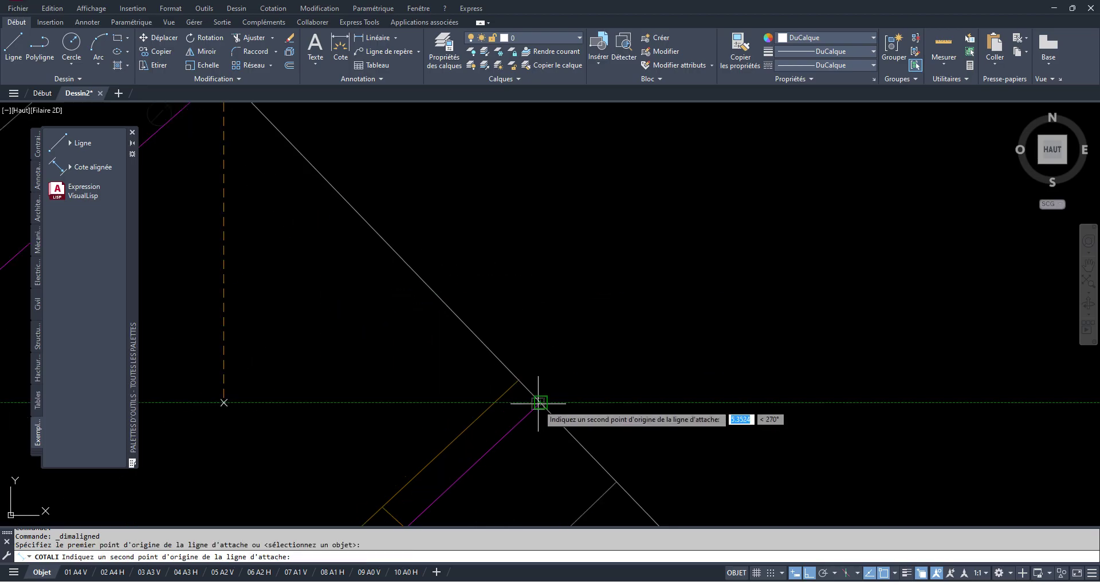
left_click(521, 376)
scroll(547, 270, "down", 4)
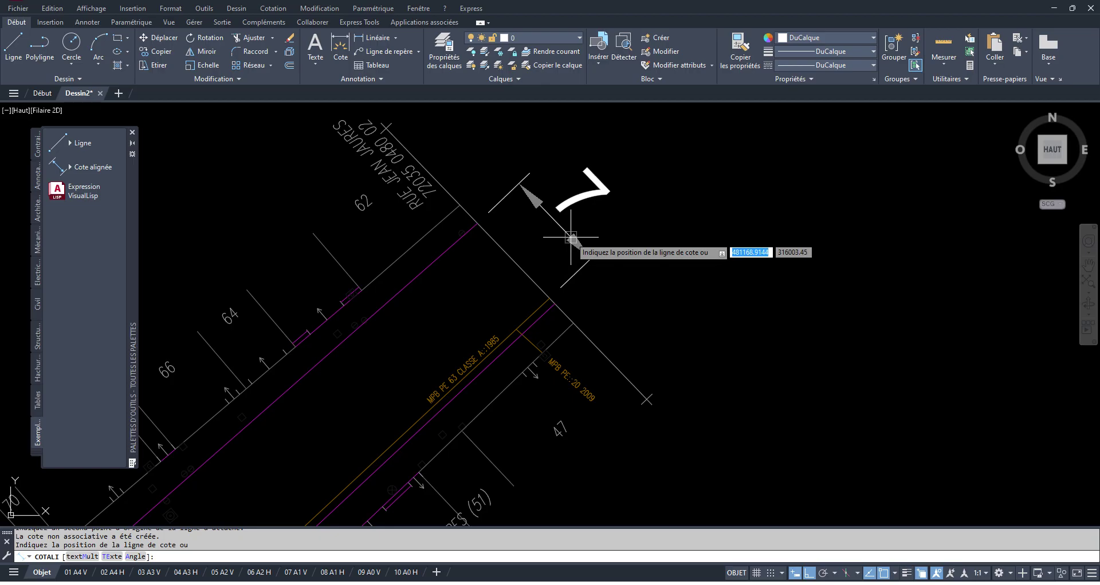
left_click(578, 212)
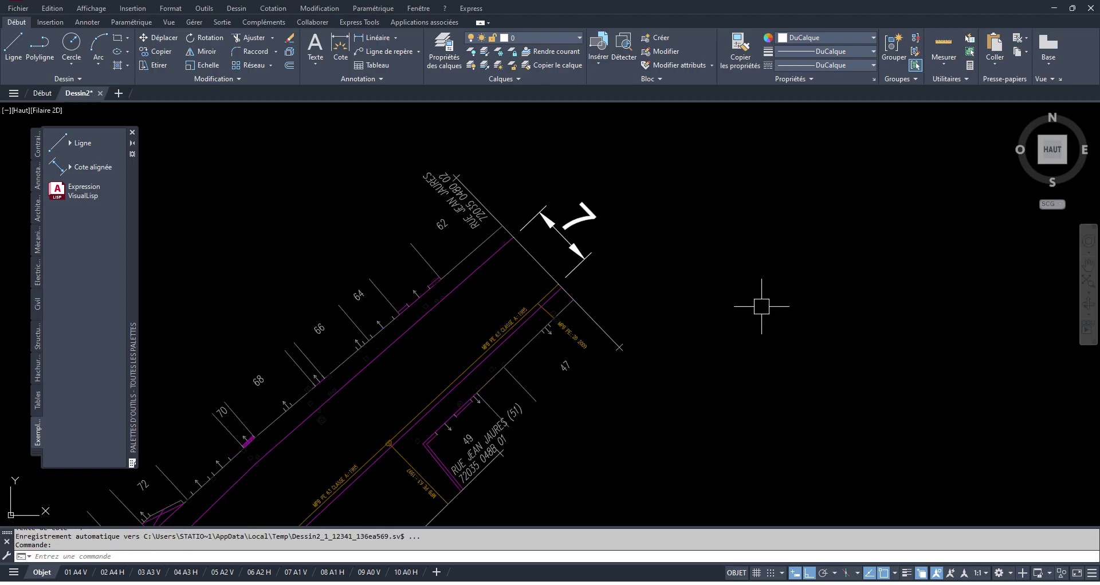
Add an aligned dimension to the parcel boundary line between numbers 57 and 59 by selecting the line itself.
scroll(606, 312, "up", 5)
key("Return")
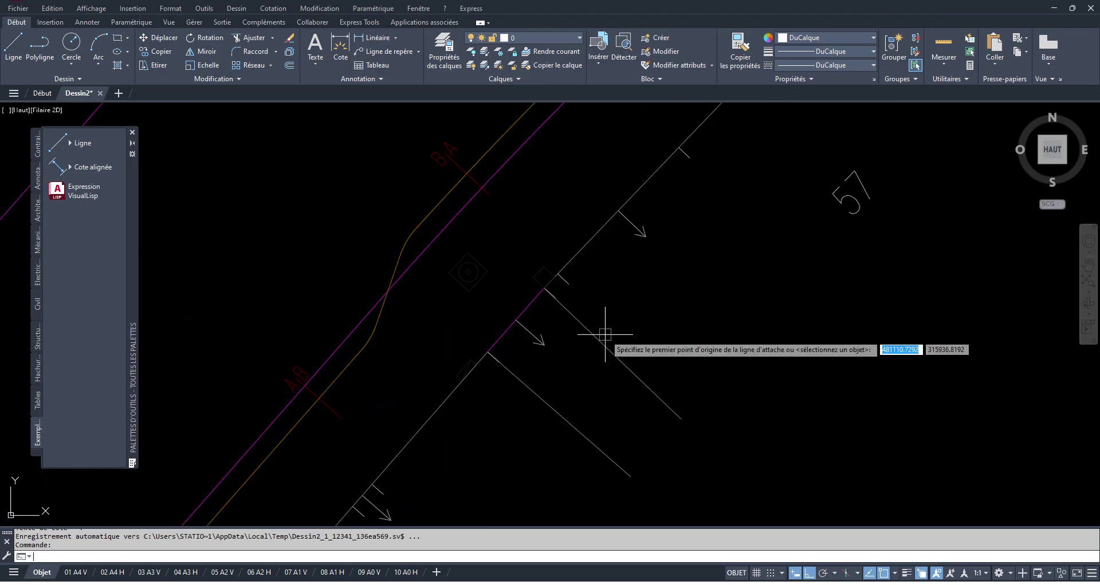
key("Return")
left_click(596, 431)
scroll(600, 433, "down", 4)
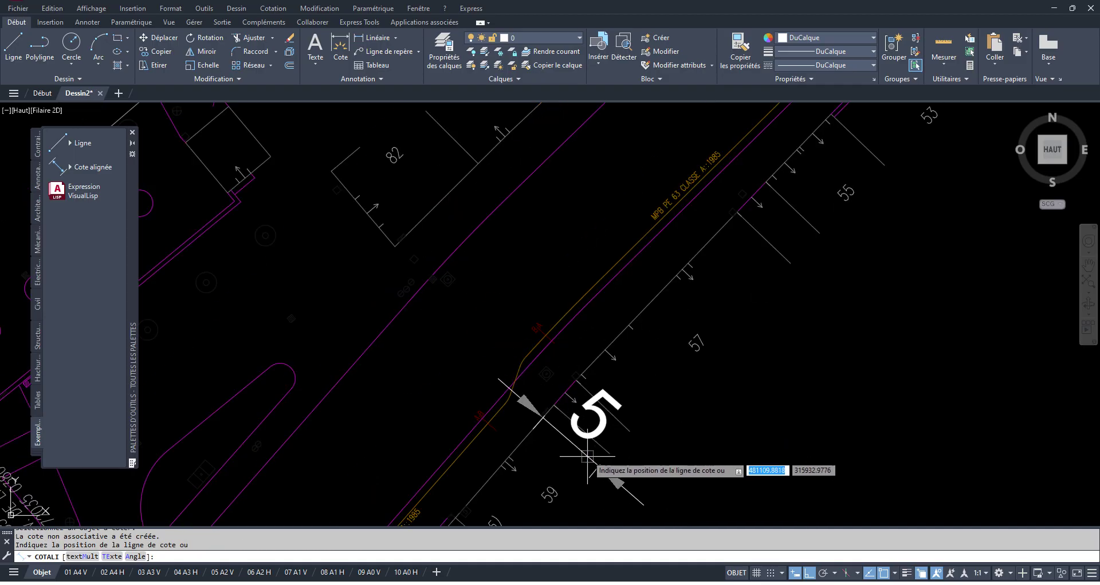
middle_click_drag(597, 441, 606, 367)
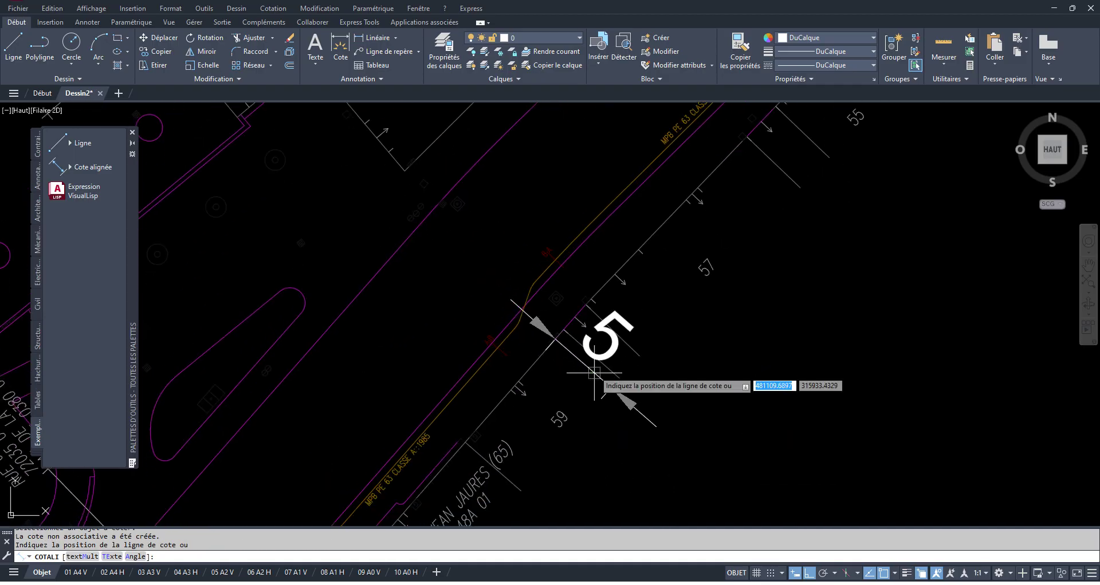
left_click(600, 433)
Clip the DGN underlay with a new rectangular boundary tightly around the street plan, excluding the small separate rectangle beside it.
scroll(628, 338, "down", 3)
middle_click_drag(632, 324, 646, 314)
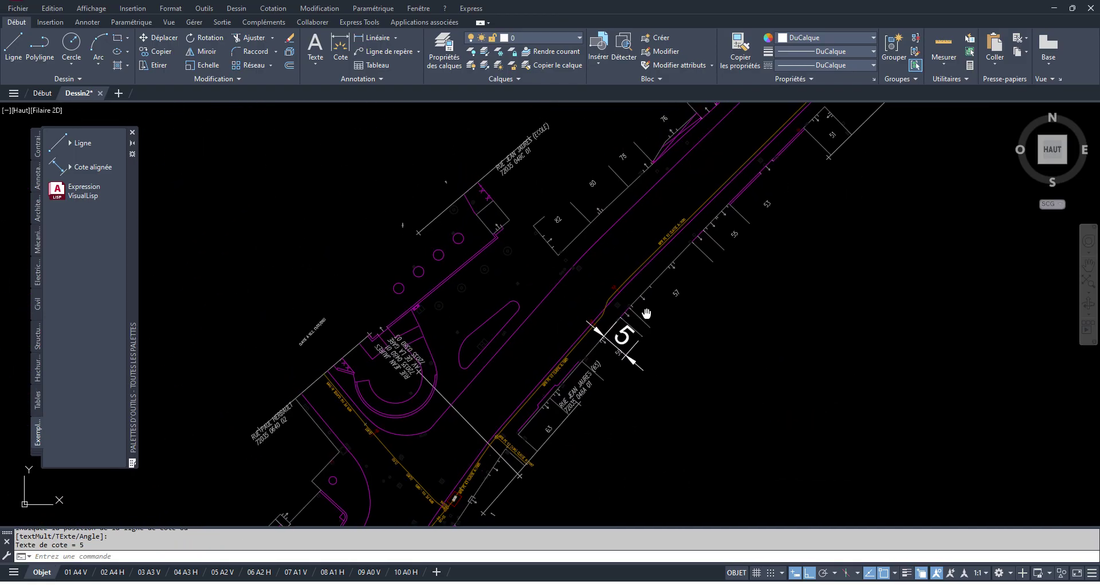
scroll(635, 309, "down", 6)
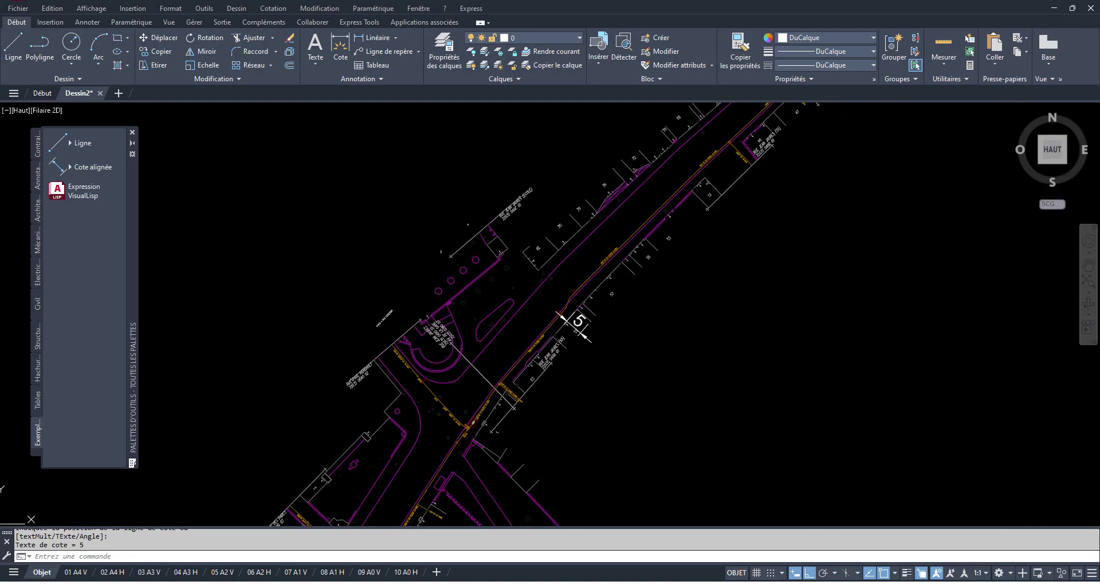
middle_click_drag(635, 309, 634, 284)
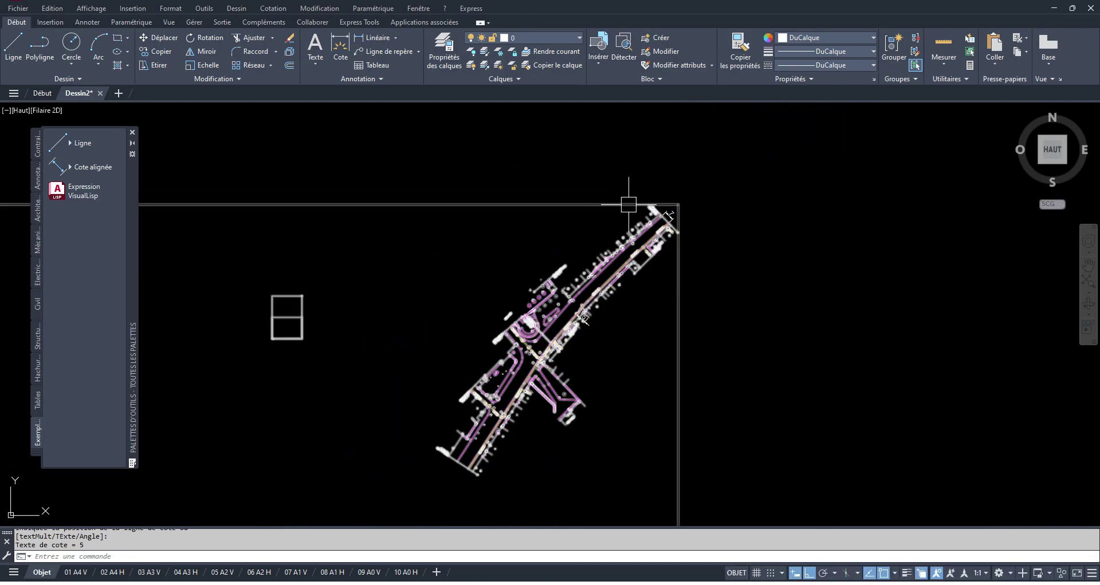
left_click(631, 205)
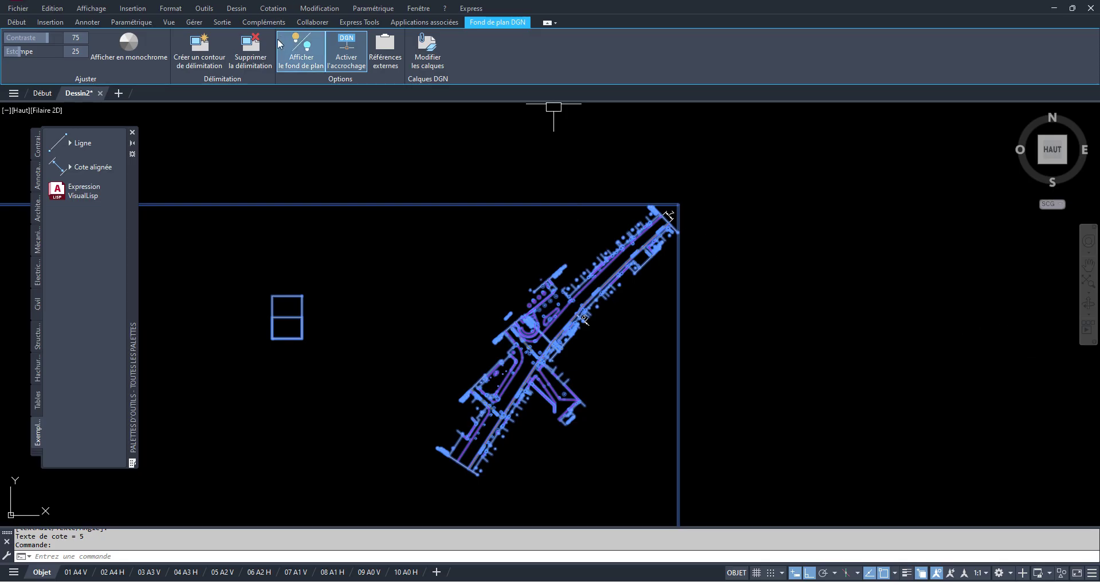
left_click(200, 51)
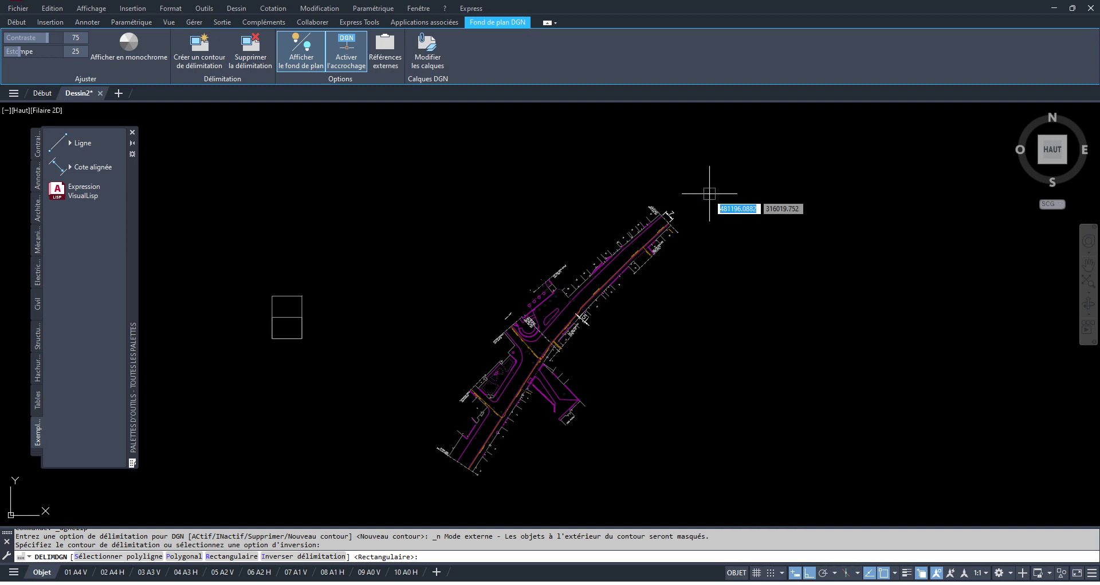
left_click(679, 205)
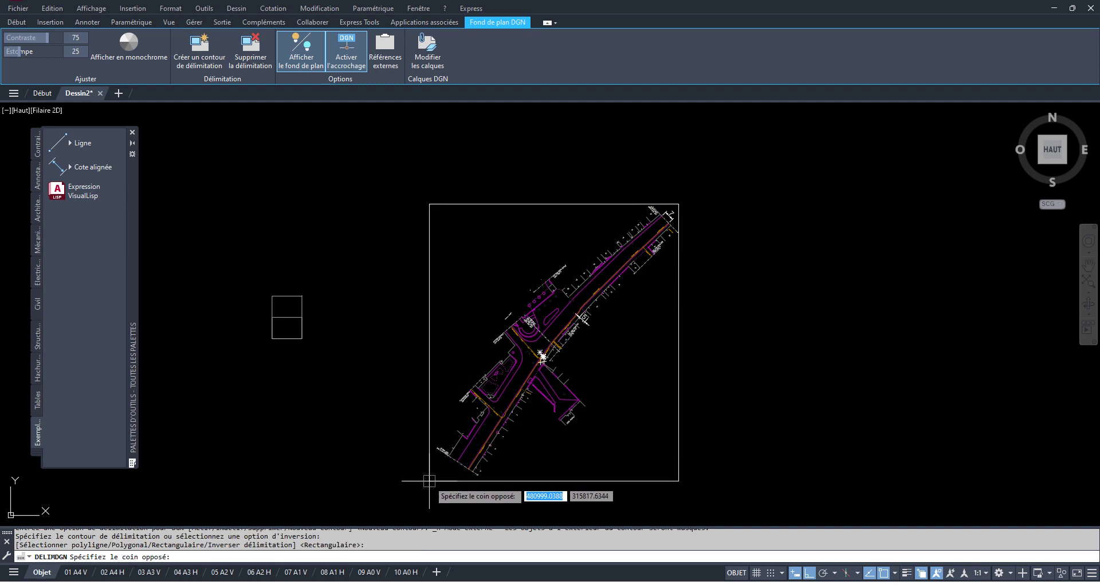
left_click(433, 479)
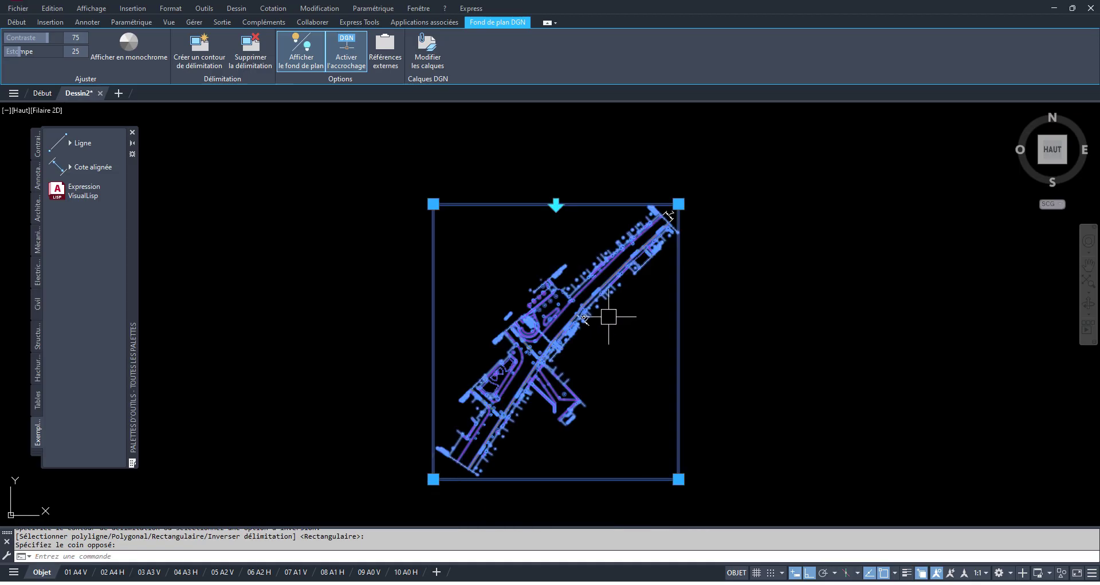
key("Escape")
middle_click(624, 269)
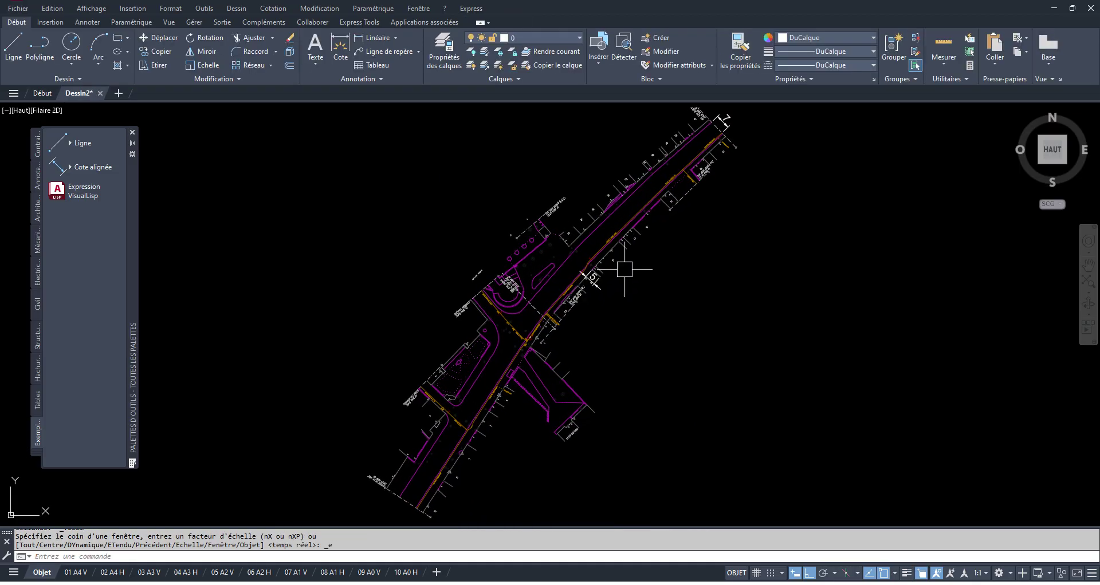